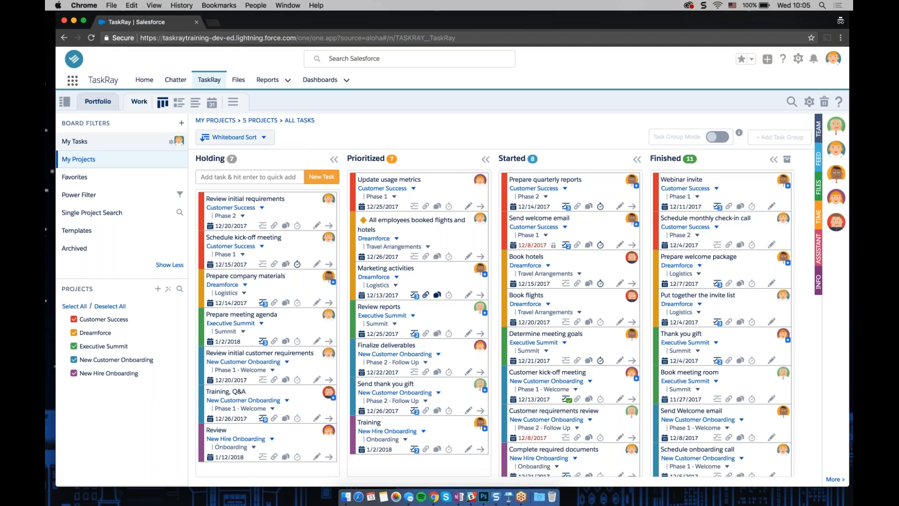
Open the Portfolio view and expand the Customer Success project to review its phases, then collapse it
left_click(98, 108)
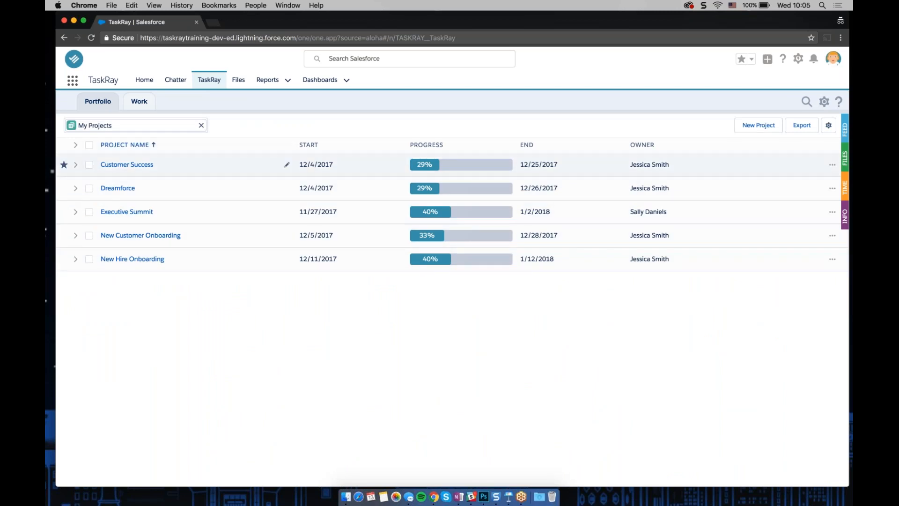
left_click(75, 165)
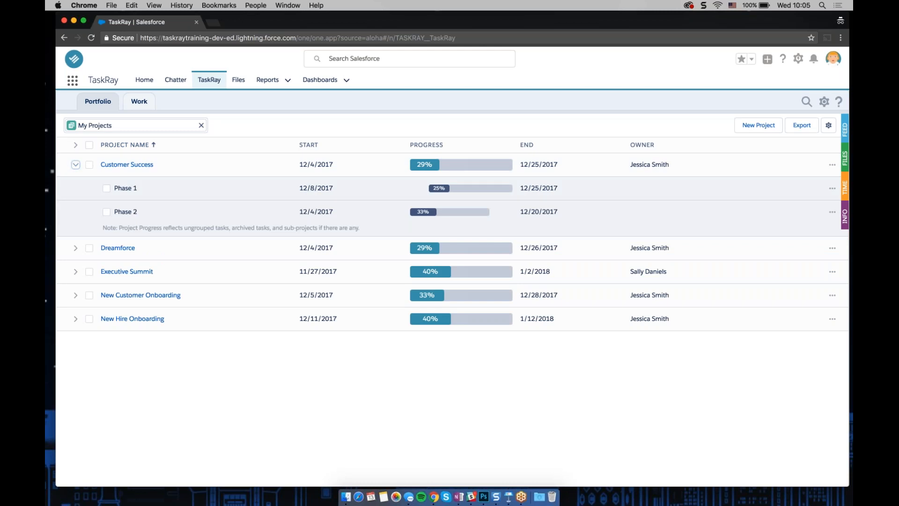
left_click(75, 164)
left_click(75, 165)
left_click(75, 164)
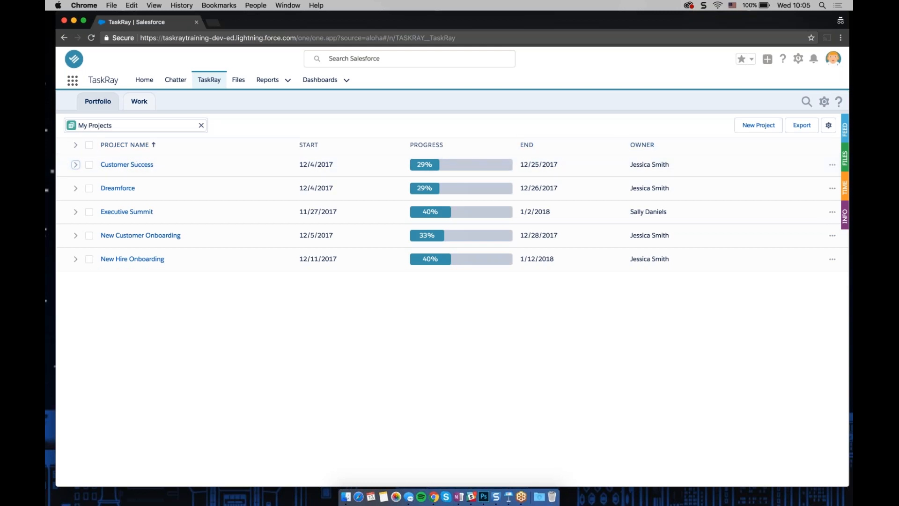
Add the Description column to the project list
left_click(826, 125)
scroll(786, 226, "down", 3)
scroll(786, 226, "down", 2)
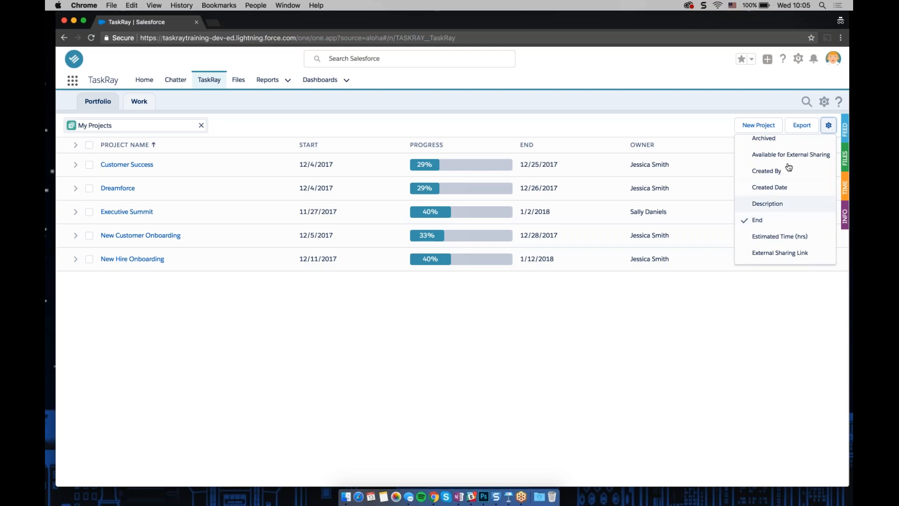
left_click(781, 204)
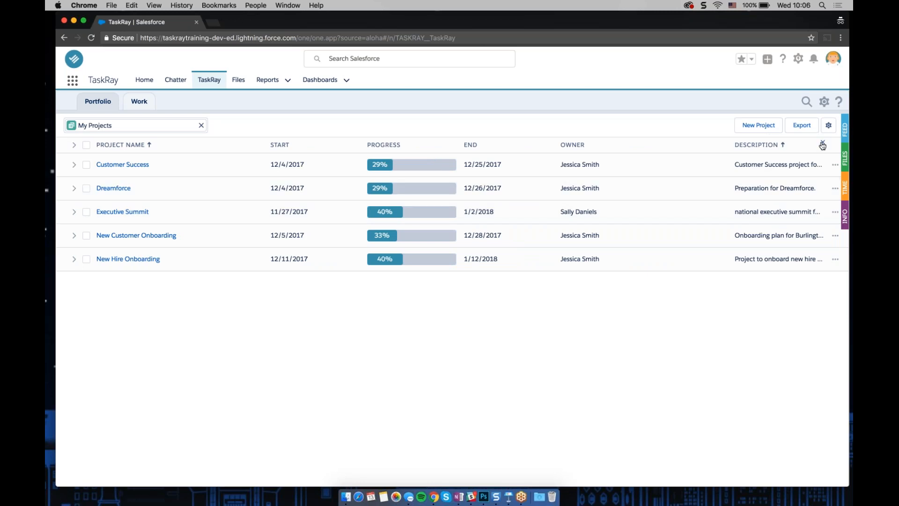
Remove the Description column and narrow the Start column
left_click(822, 143)
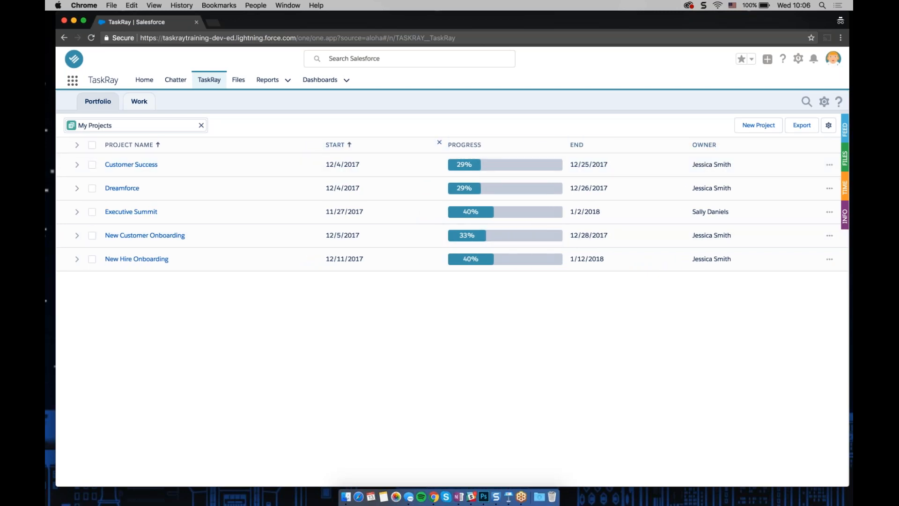
left_click_drag(443, 145, 415, 146)
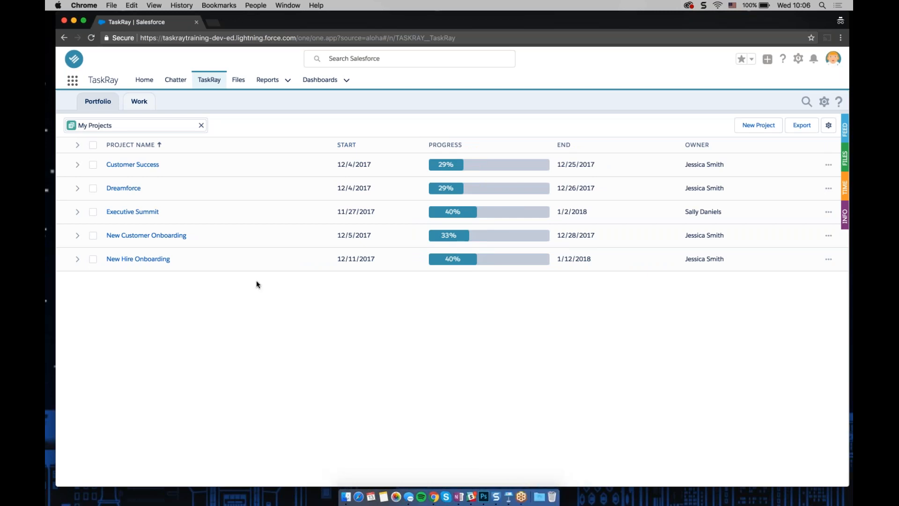
Rename the Dreamforce project to Dreamforce 2018
left_click(325, 189)
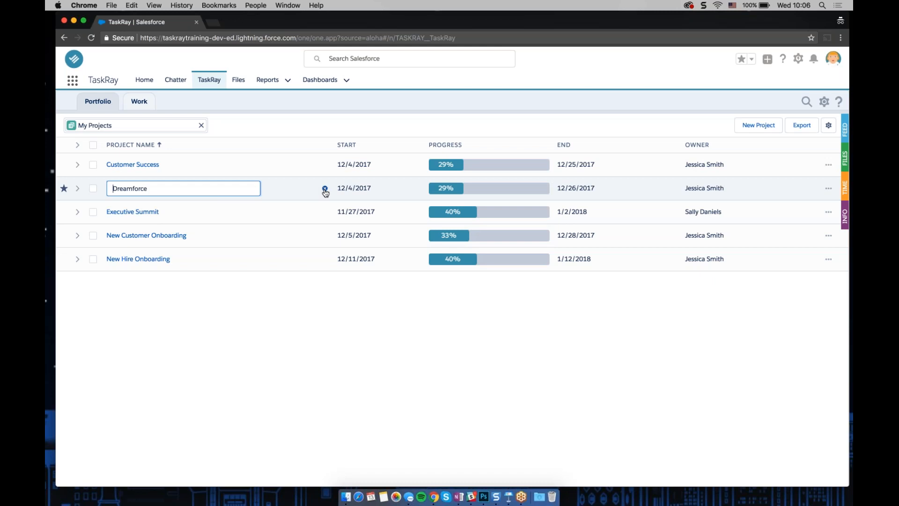
type("2018")
key("Escape")
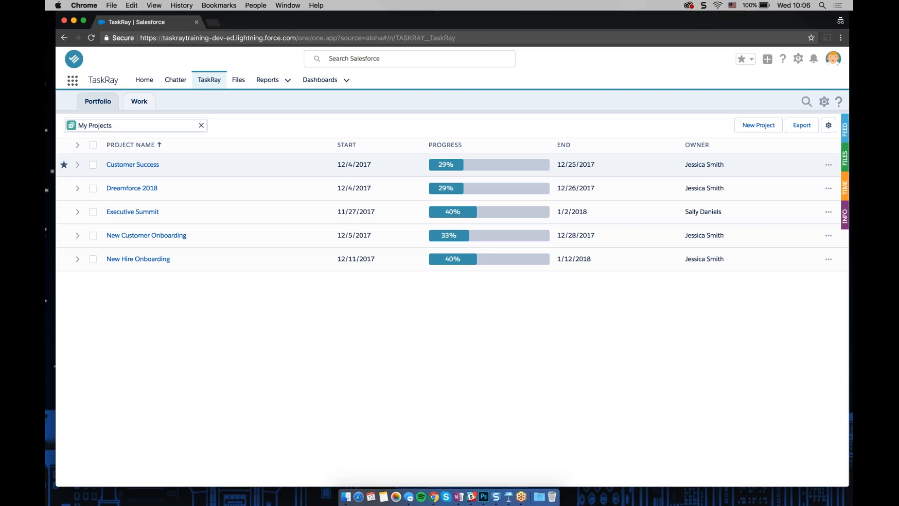
Sort the project list by Start and Progress, ending with Project Name in descending order
left_click(361, 145)
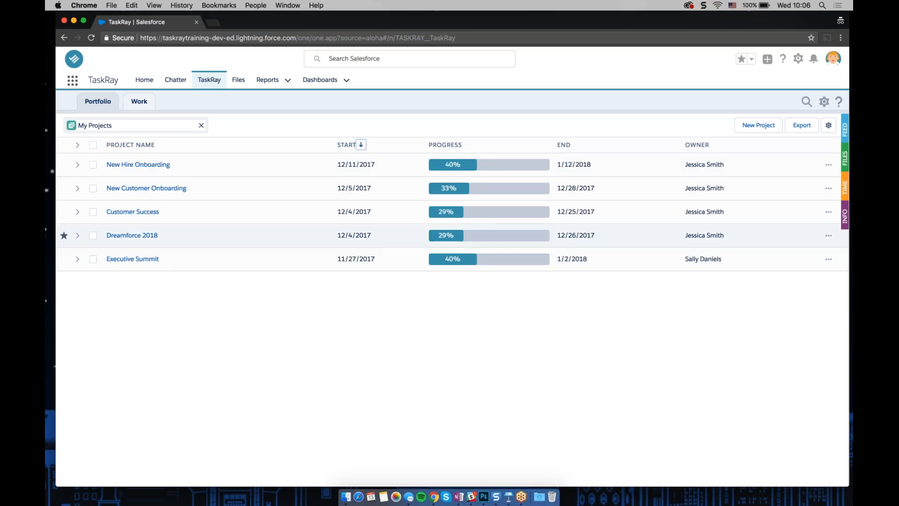
left_click(467, 144)
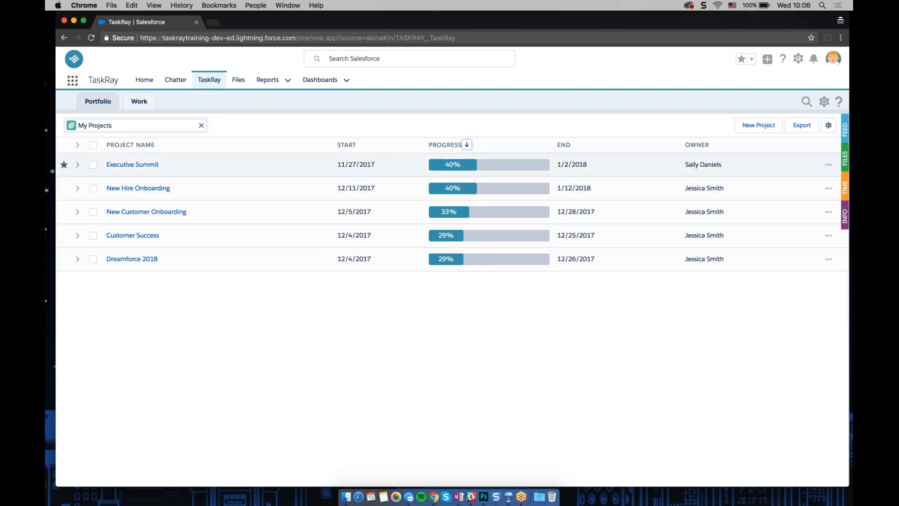
left_click(467, 145)
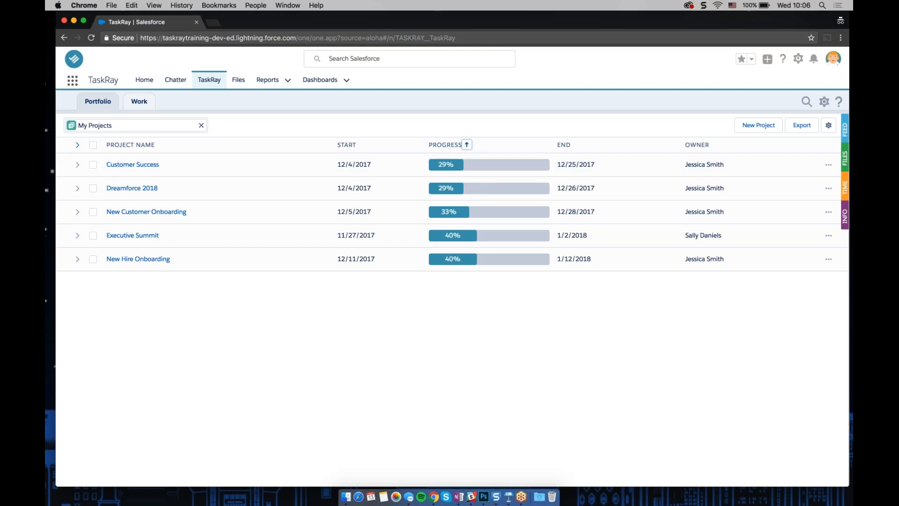
left_click(159, 145)
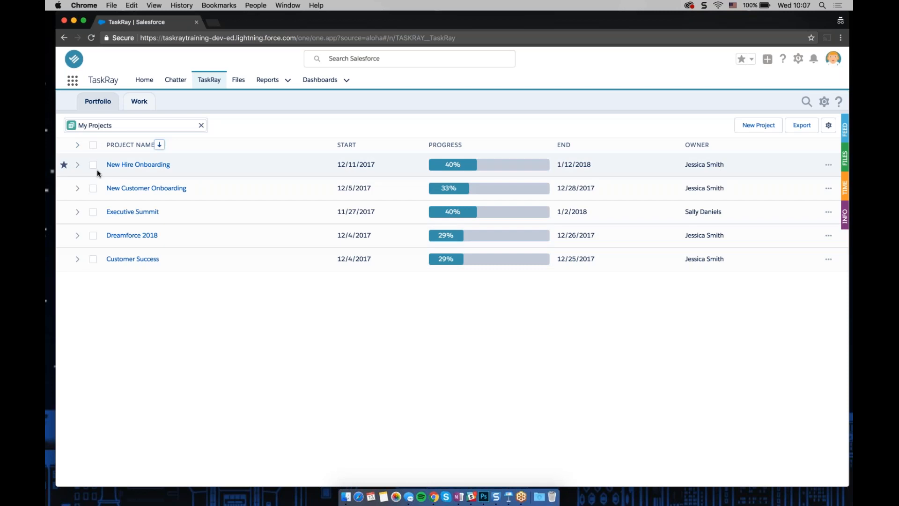
Expand New Hire Onboarding and open the project list's print view in a new tab, then close that tab
left_click(77, 164)
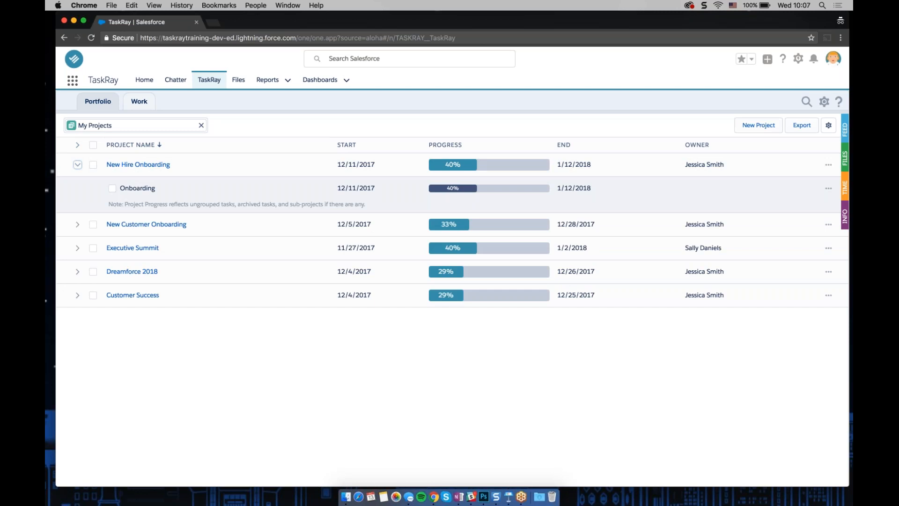
left_click(809, 132)
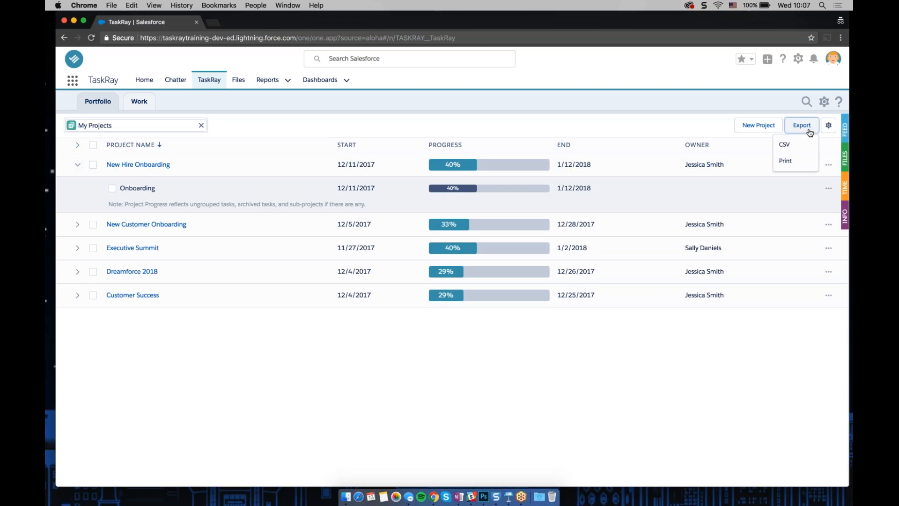
left_click(794, 166)
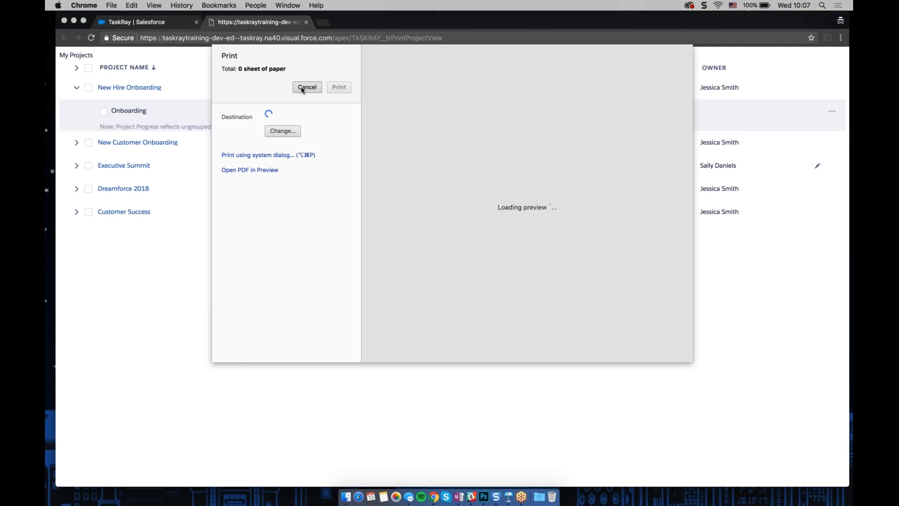
left_click(302, 88)
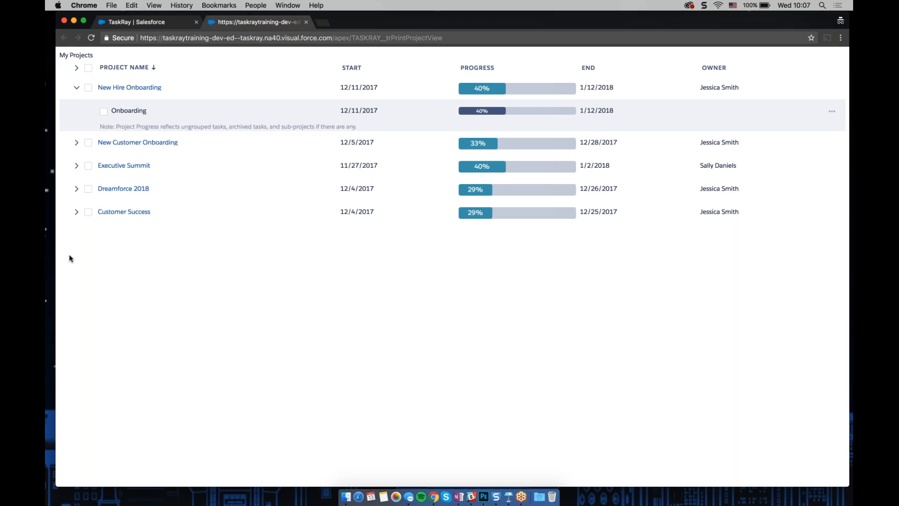
left_click(305, 22)
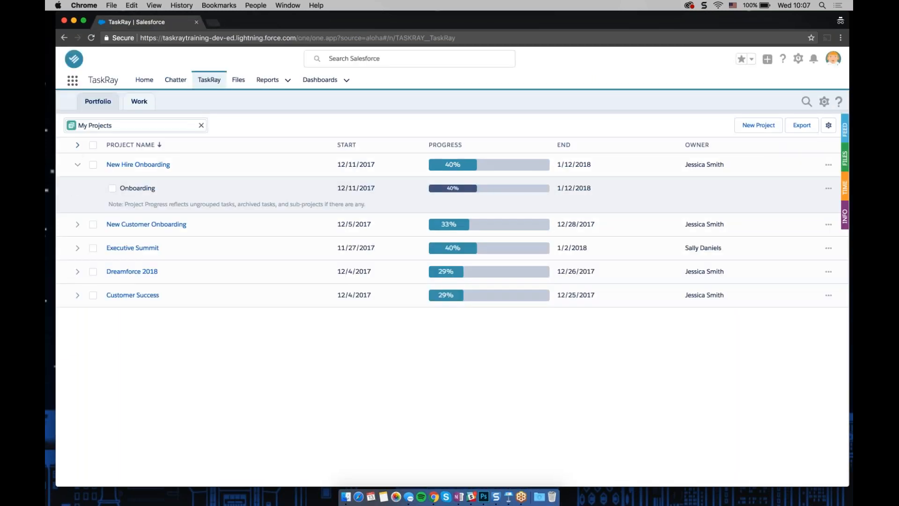
Expand all projects to review their phases, then collapse them again
left_click(77, 146)
scroll(281, 352, "down", 2)
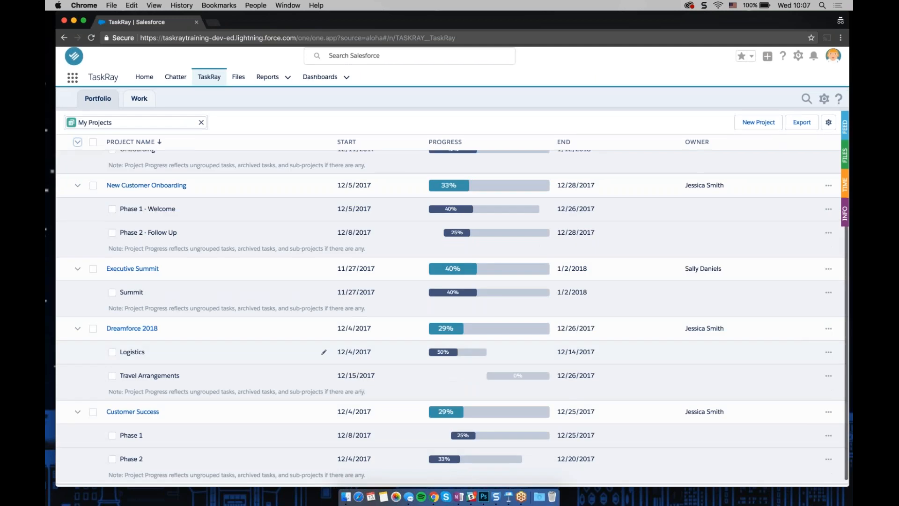
scroll(323, 352, "up", 2)
left_click(77, 144)
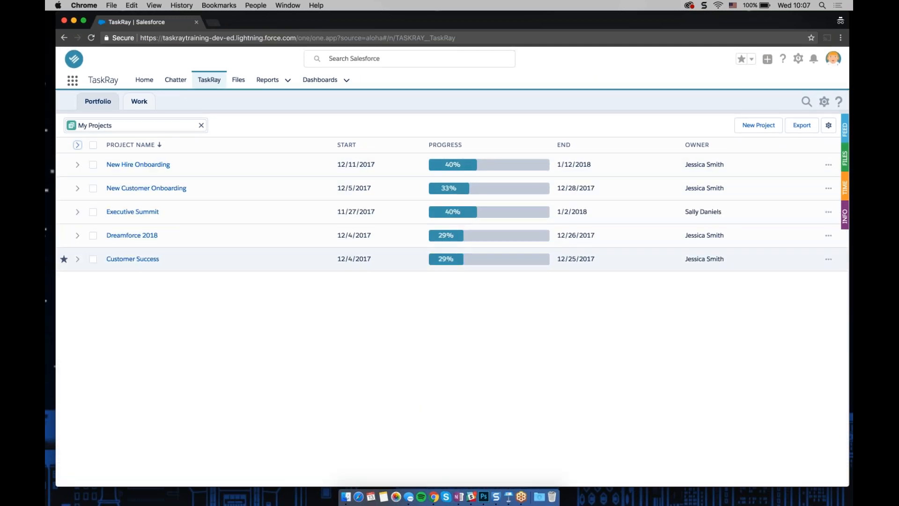
Export the project list as a CSV file, allowing the new tab to open
left_click(816, 145)
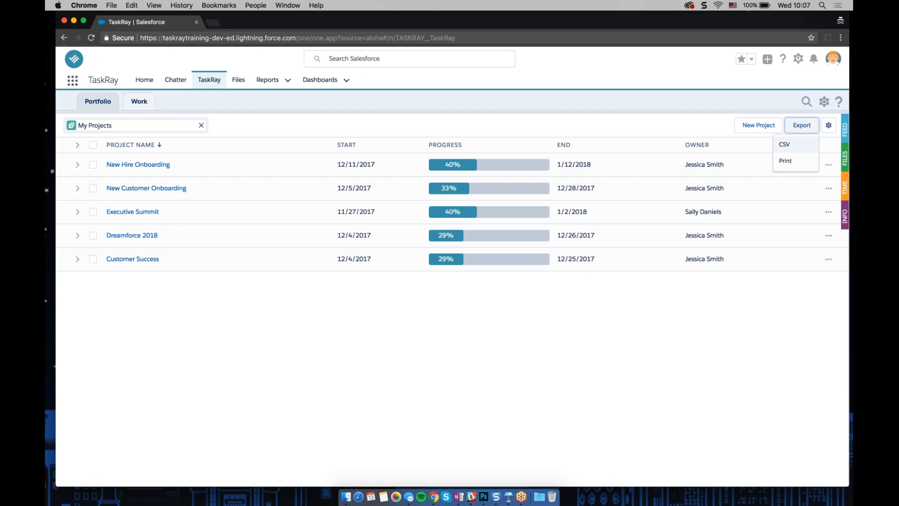
left_click(790, 149)
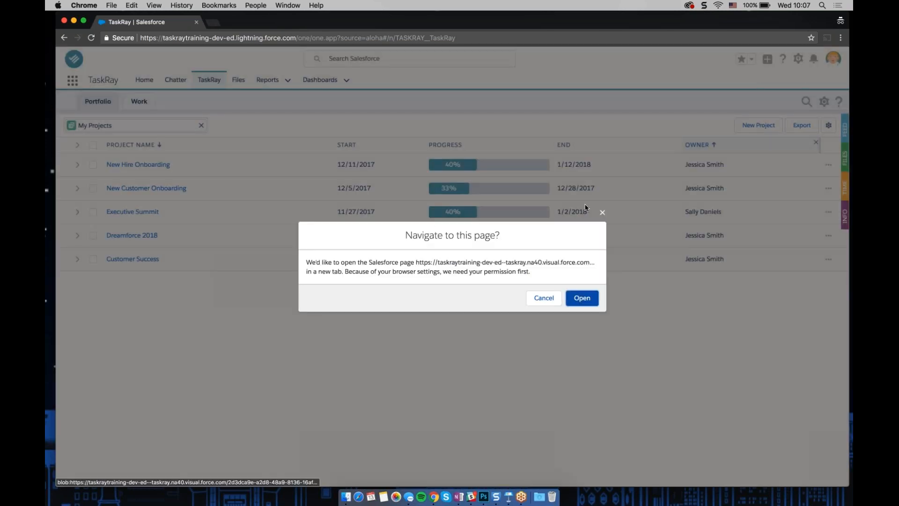
left_click(582, 297)
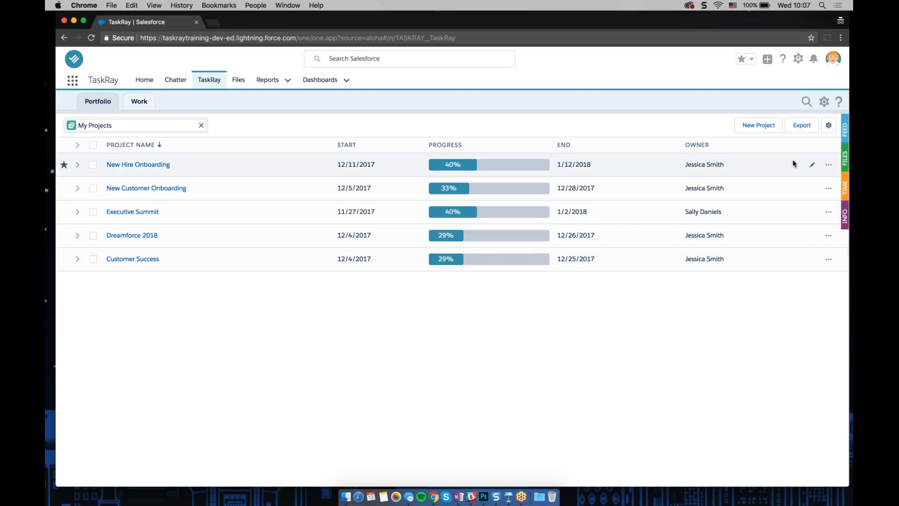
Expand and collapse the New Hire Onboarding project
left_click(78, 164)
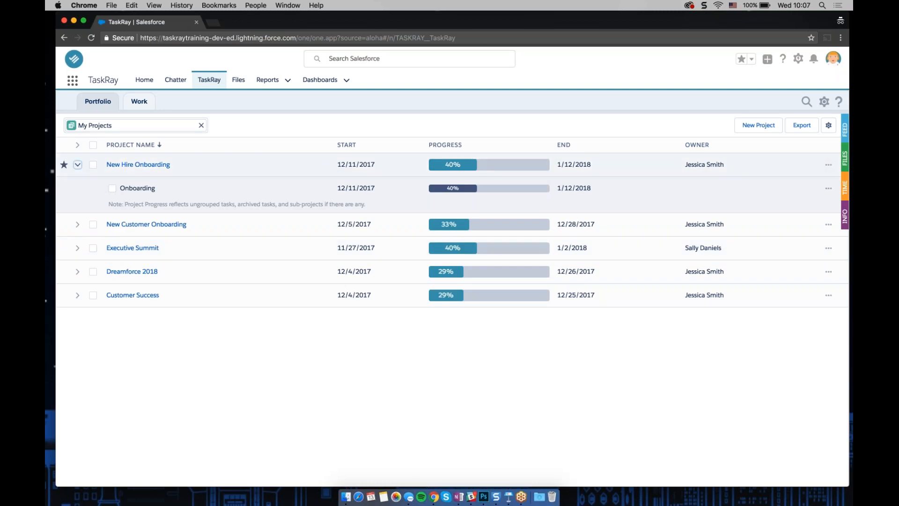
left_click(78, 164)
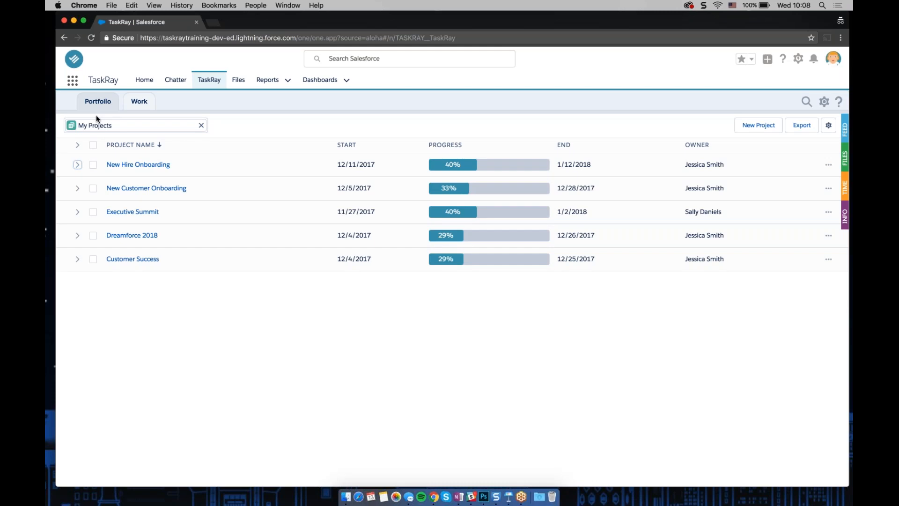
Switch to the Single Project Search filter and find the Customer Success project
left_click(201, 125)
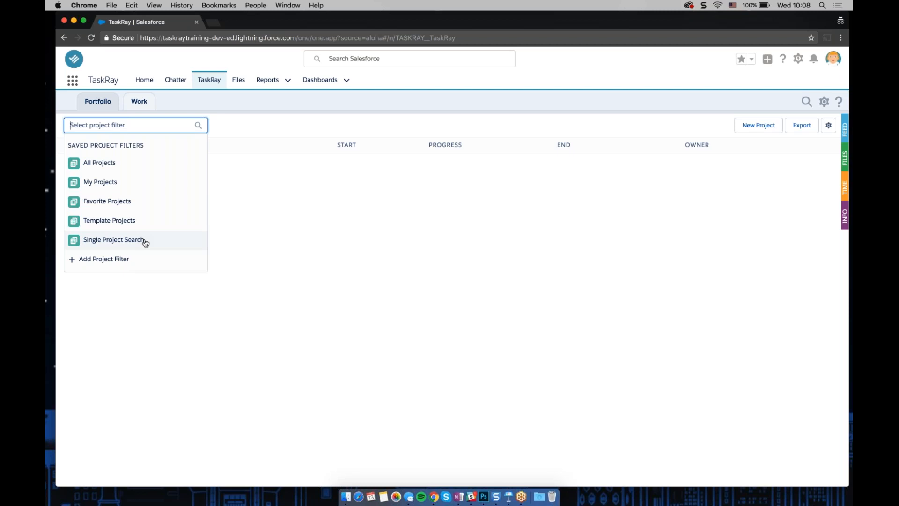
left_click(113, 240)
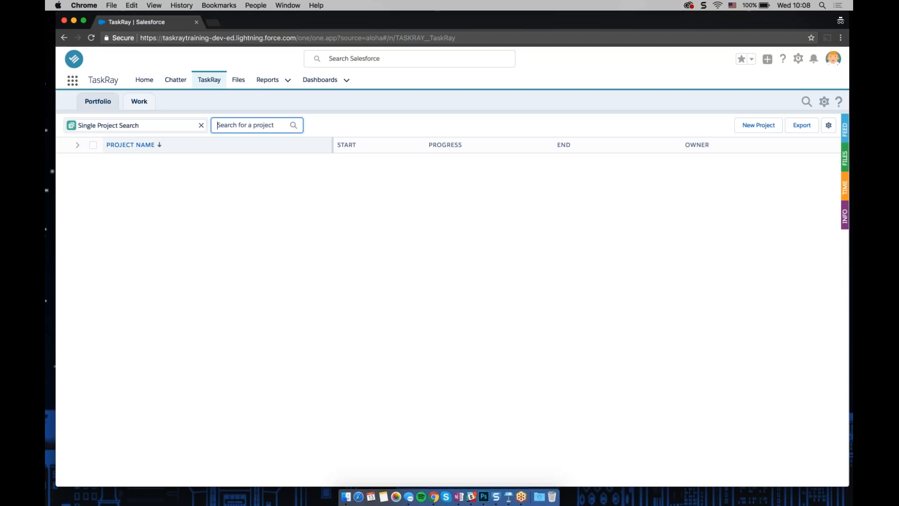
type("Customer")
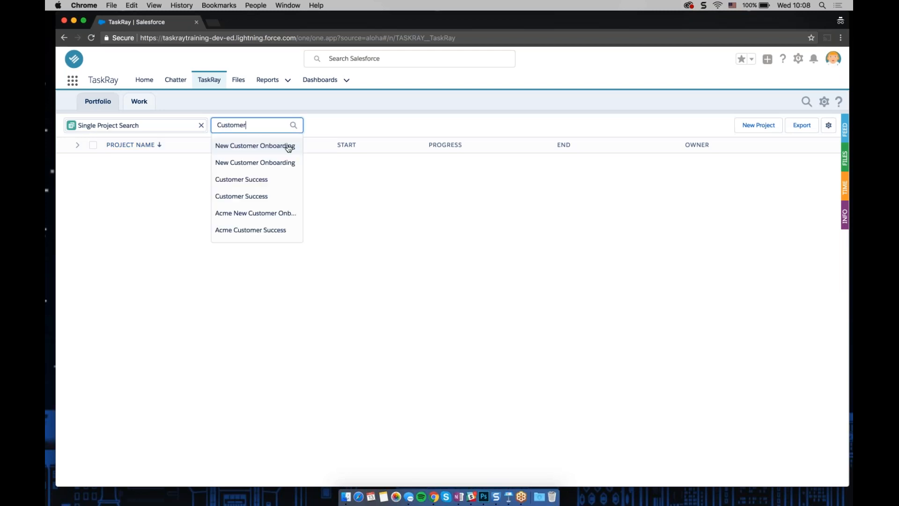
left_click(248, 179)
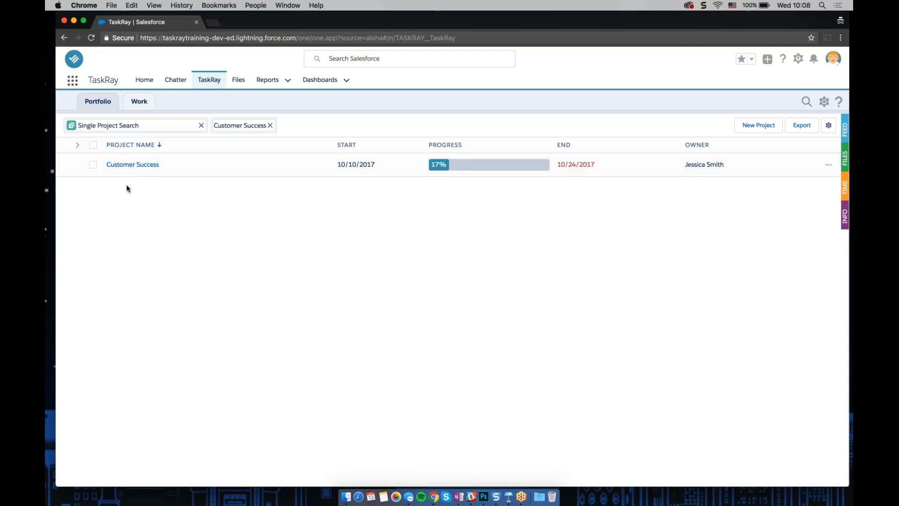
Clear the Single Project Search filter and start a new project filter showing All Projects (excludes archived and templates)
left_click(270, 125)
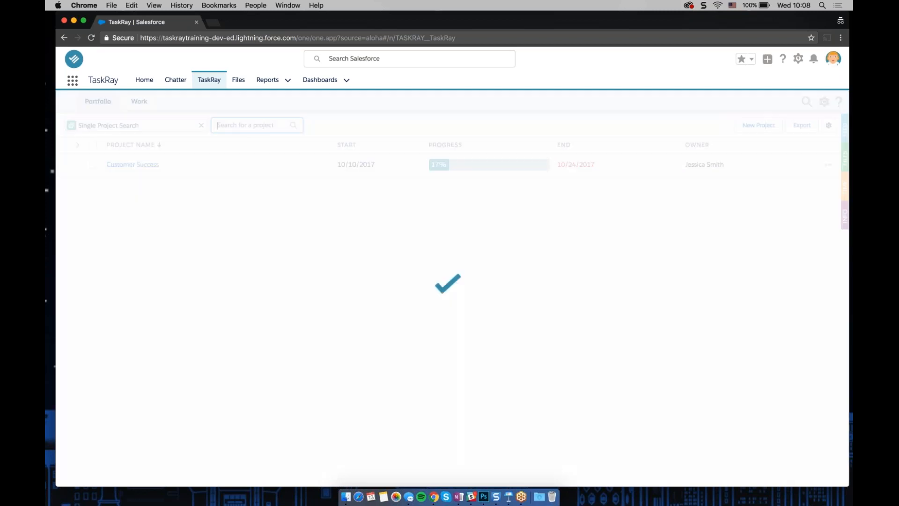
left_click(200, 126)
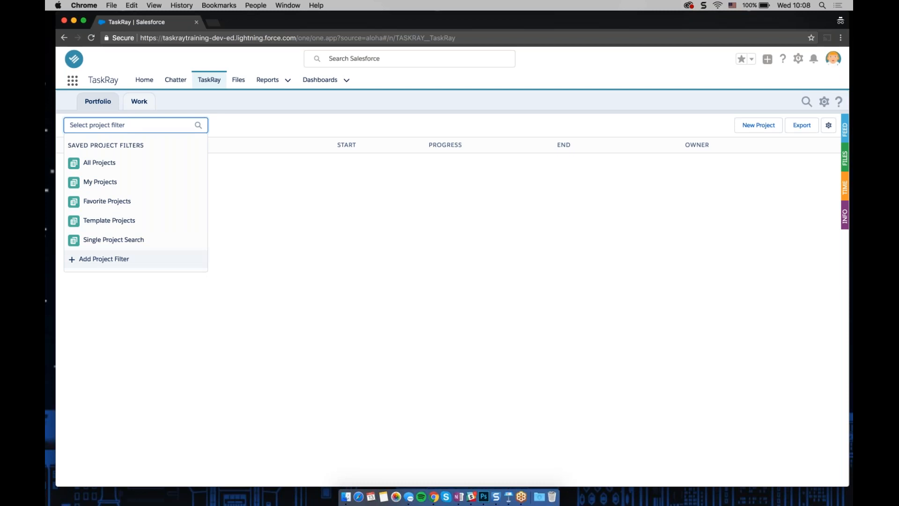
left_click(108, 265)
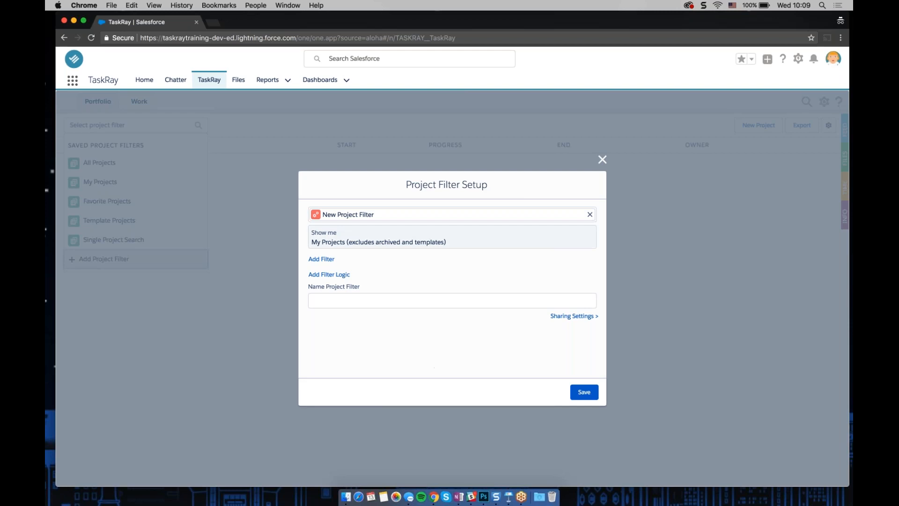
left_click(378, 238)
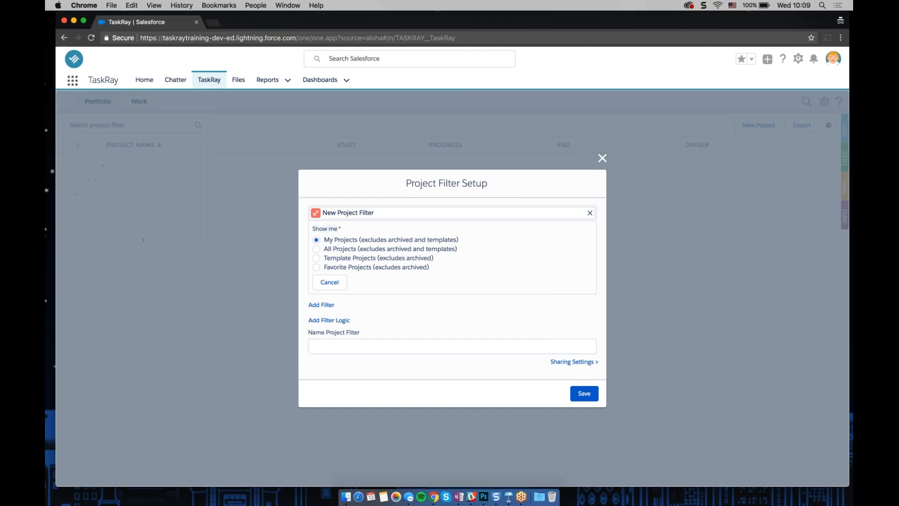
left_click(317, 249)
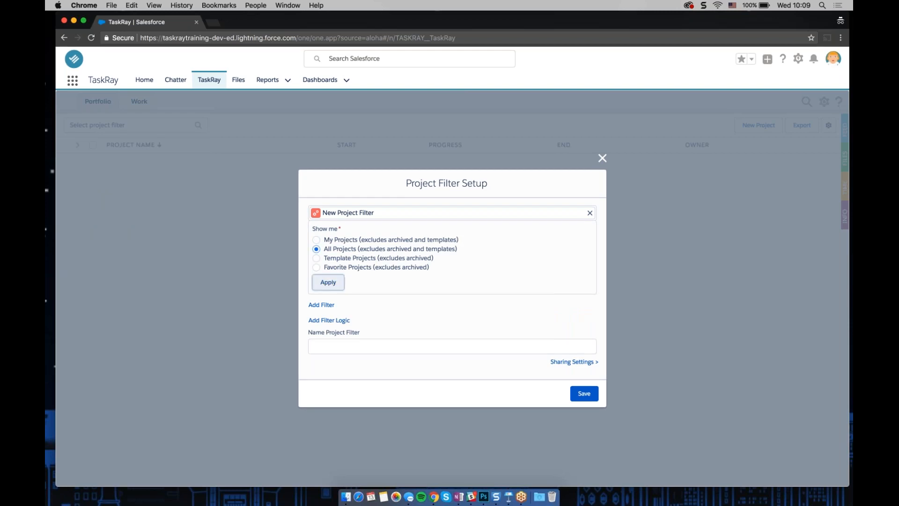
left_click(328, 282)
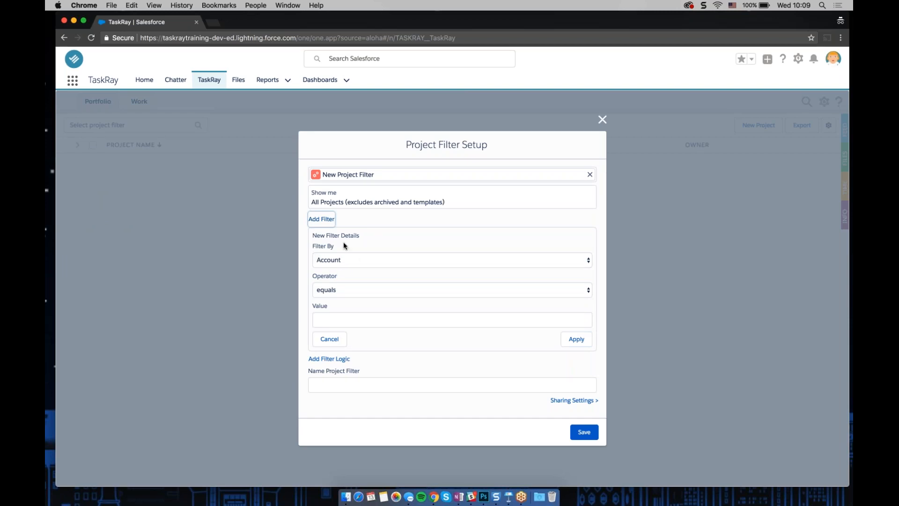
Add a filter condition where Account equals Acme
left_click(329, 320)
type("Acme")
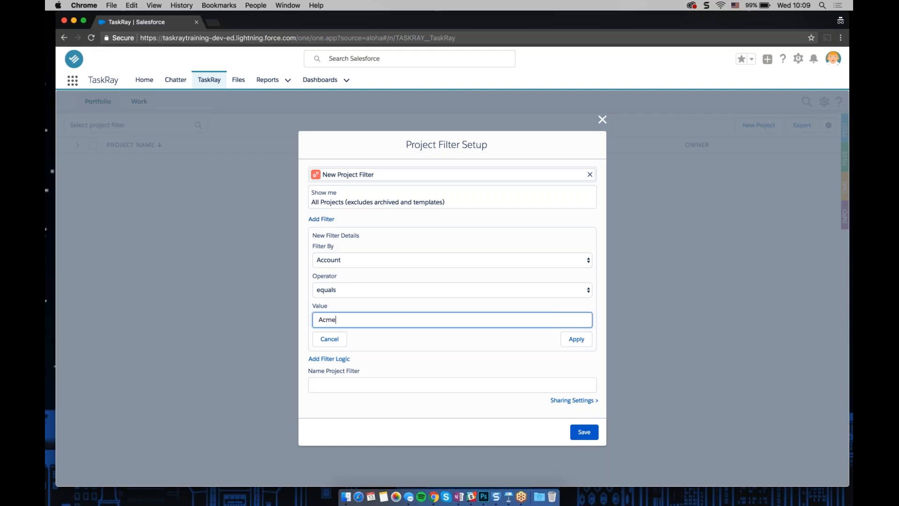
left_click(587, 345)
Name the project filter Acme Projects and save it
left_click(446, 330)
type("Acme P")
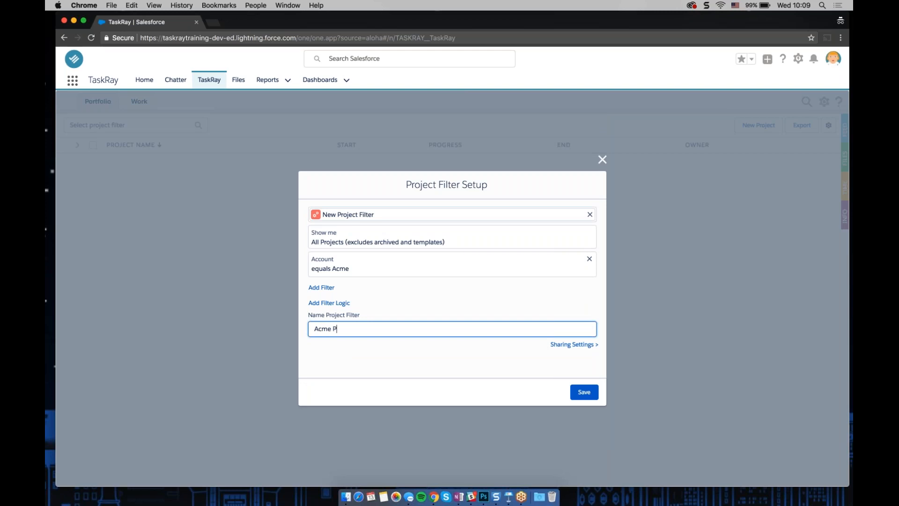
type("rojects")
left_click(586, 393)
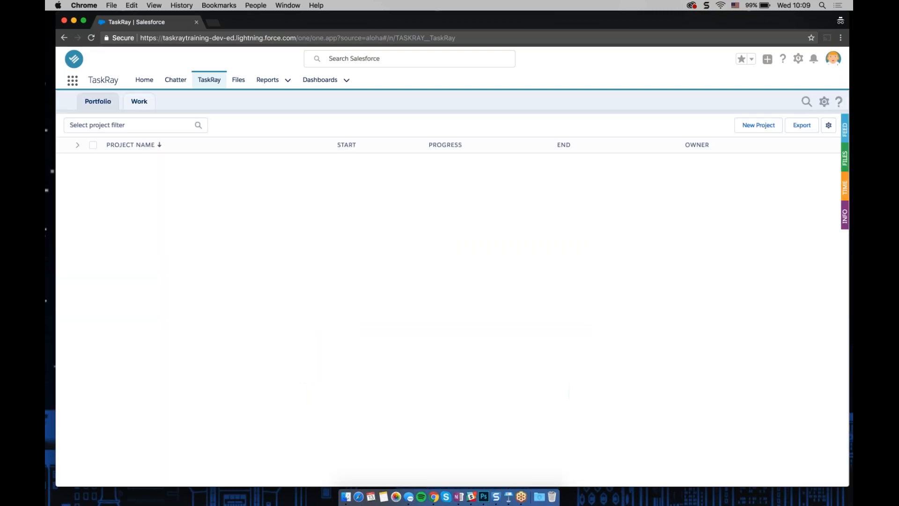
Apply the Acme Projects filter and add the Account column to the project list
left_click(146, 128)
left_click(115, 259)
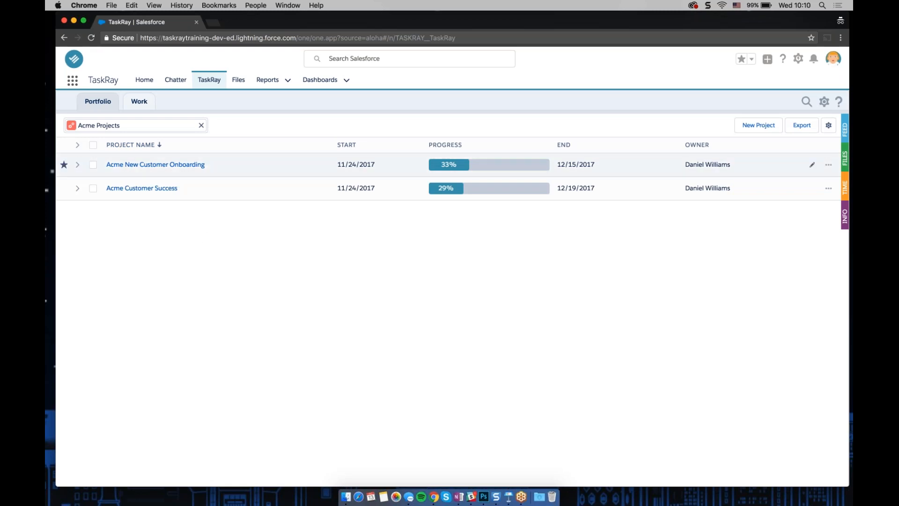
left_click(828, 125)
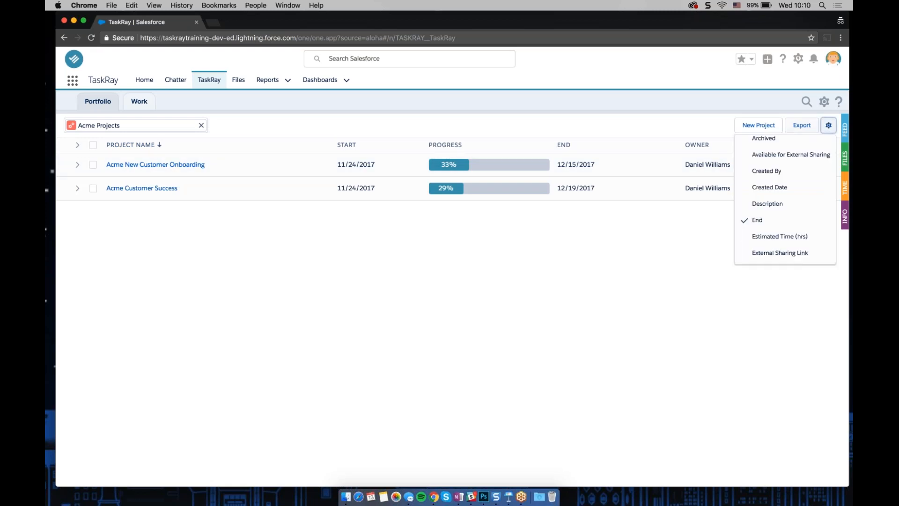
scroll(775, 155, "up", 3)
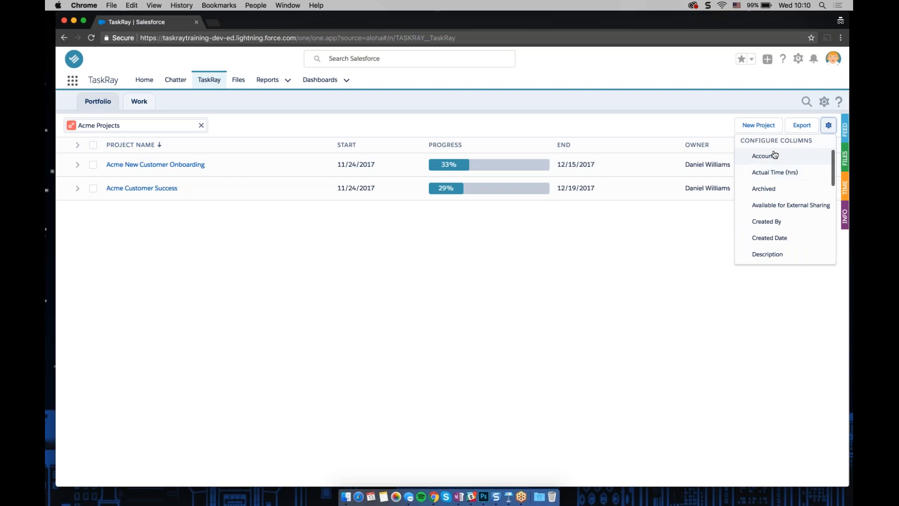
left_click(775, 155)
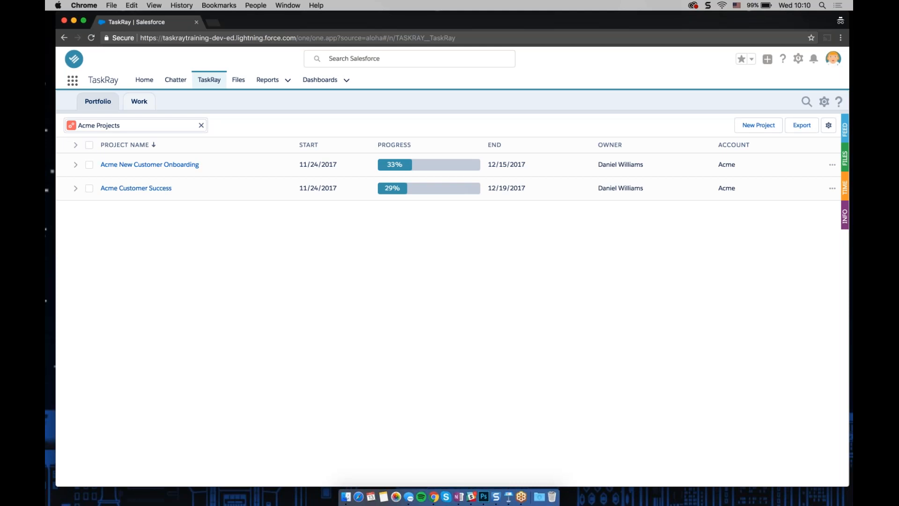
Switch to the My Projects filter and remove the Account column
left_click(101, 125)
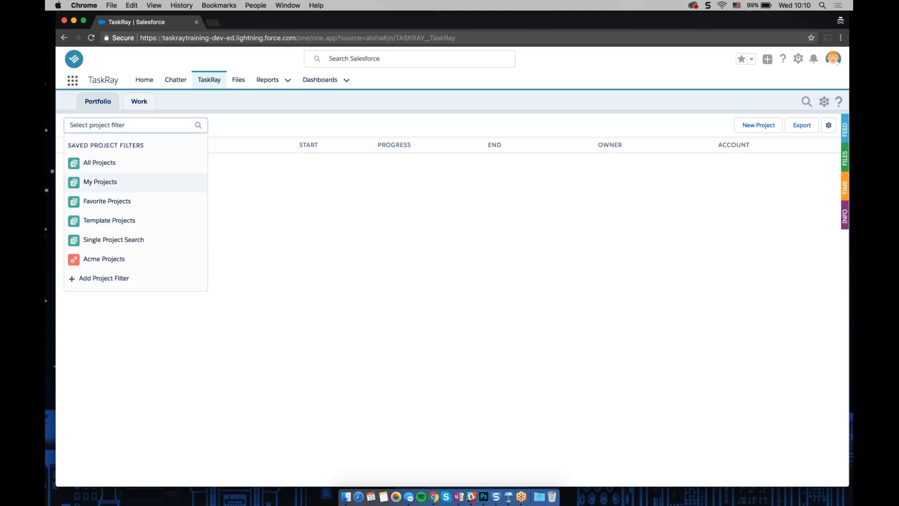
left_click(100, 182)
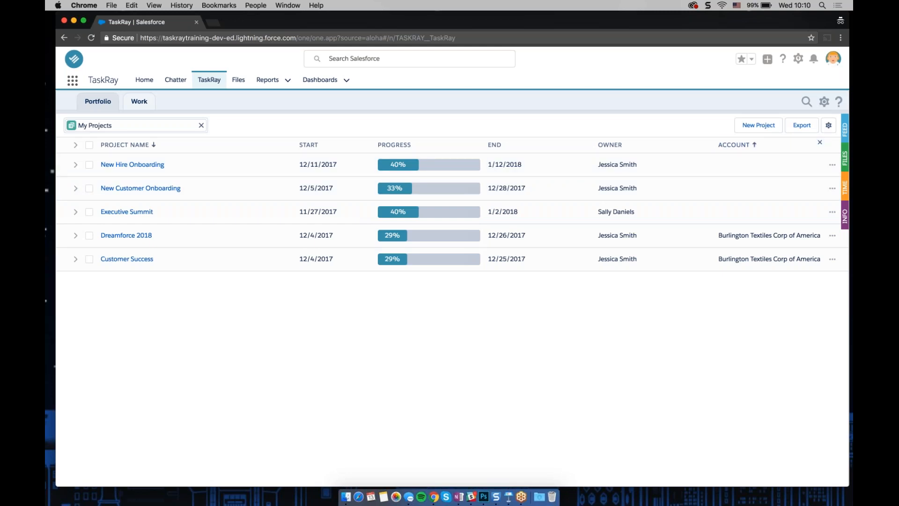
left_click(823, 144)
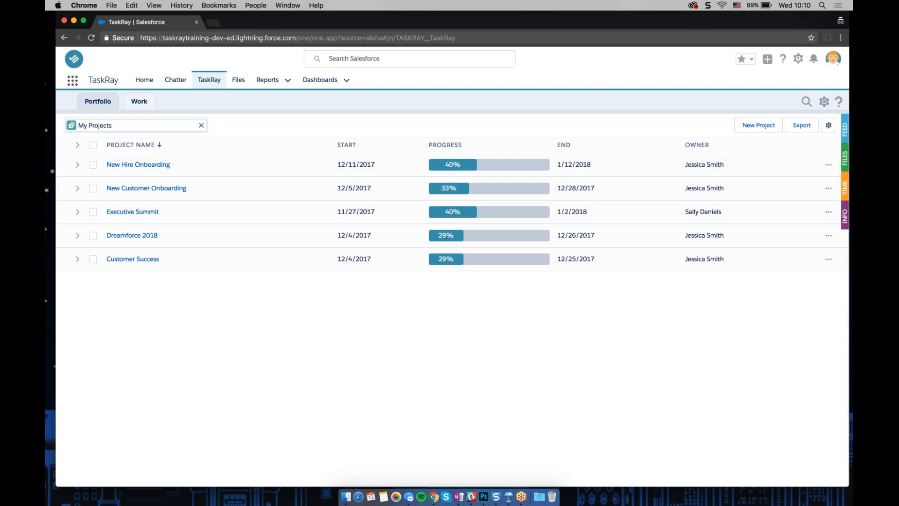
Select all projects in the list and open the Info insights panel for them
left_click(93, 145)
left_click(93, 165)
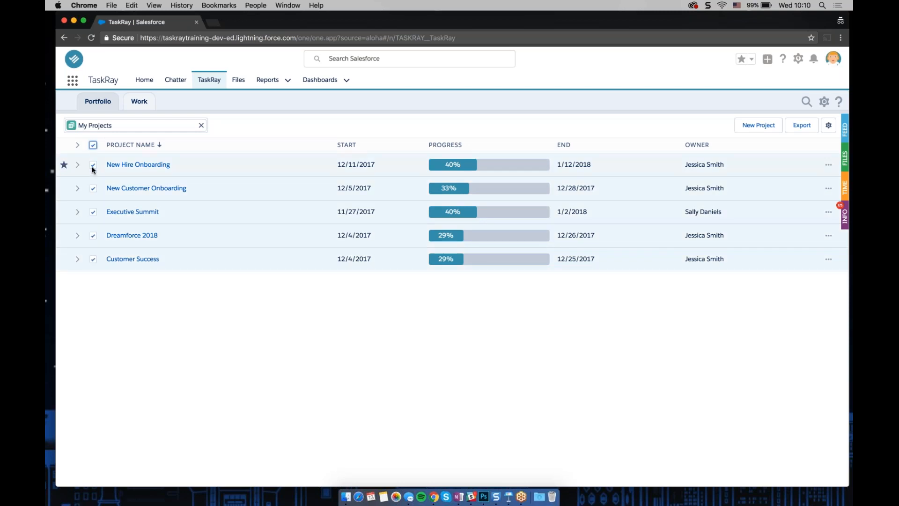
left_click(93, 145)
left_click(93, 145)
left_click(93, 146)
left_click(846, 215)
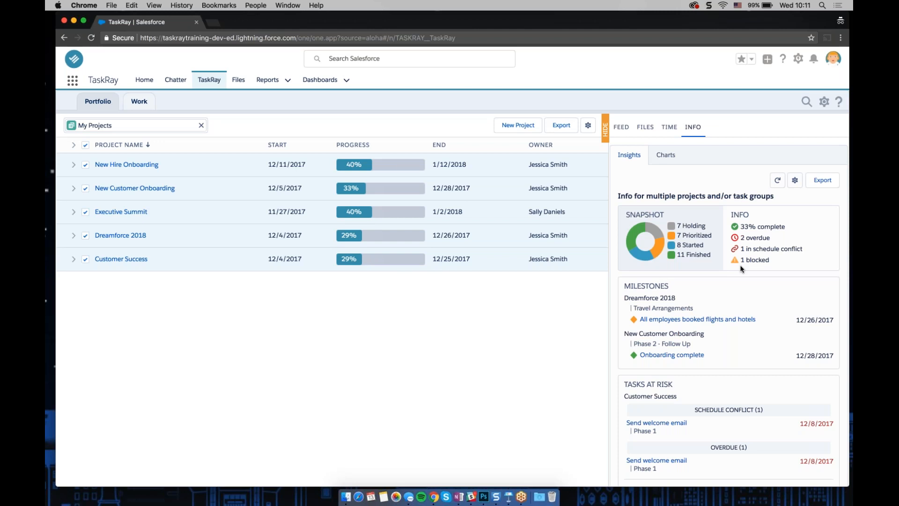
Review the insights panel, opening and closing the milestone and at-risk task details
scroll(741, 268, "down", 3)
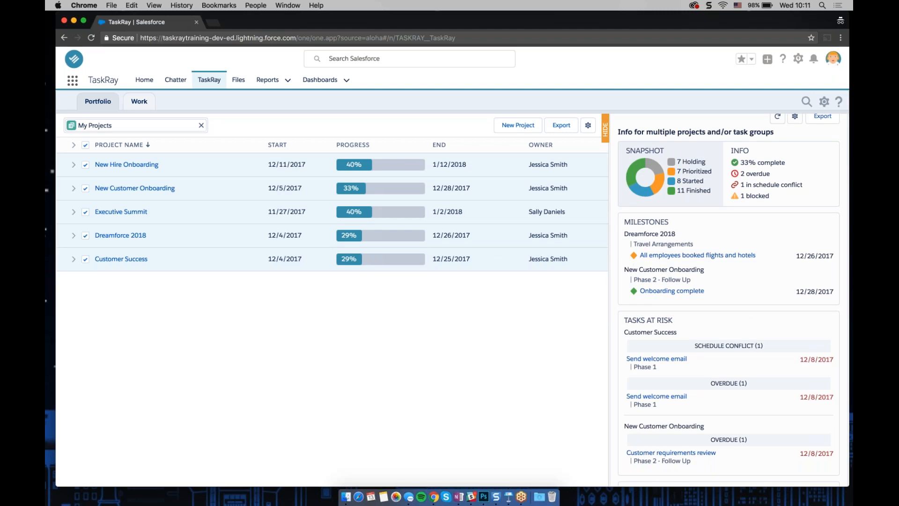
scroll(746, 287, "down", 3)
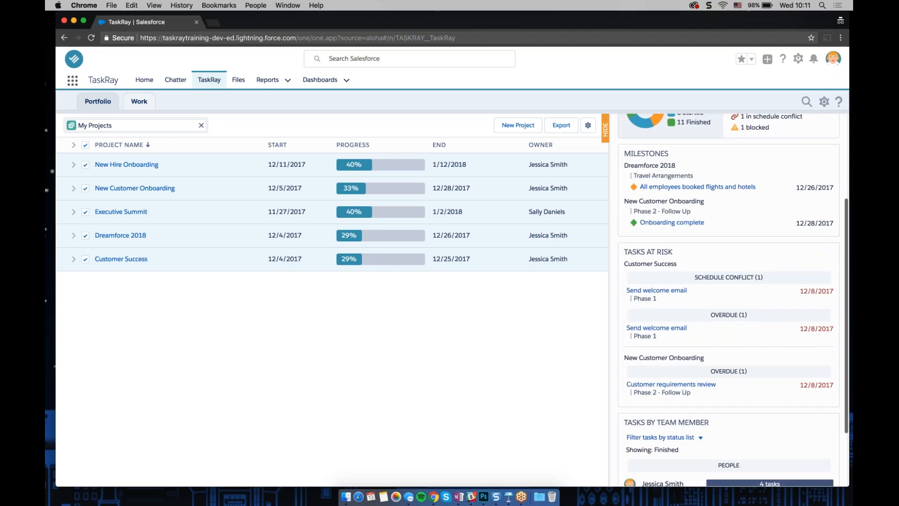
left_click(657, 187)
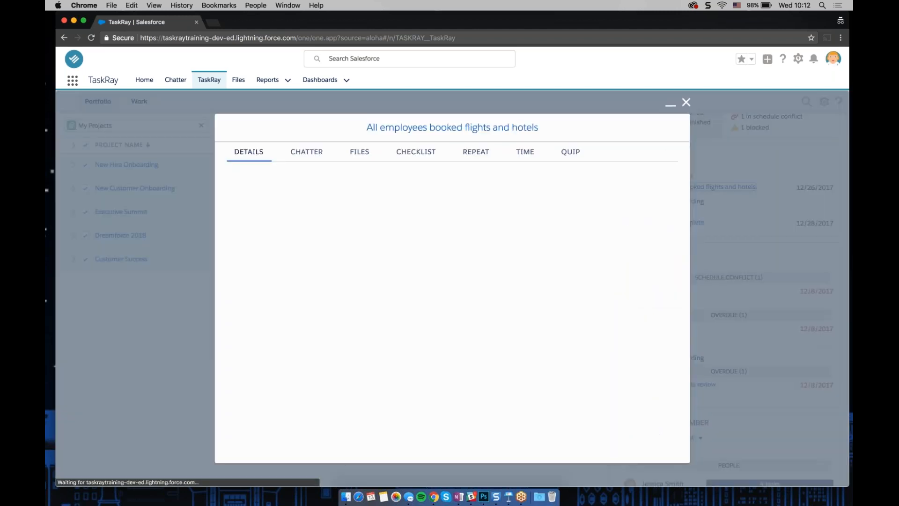
left_click(686, 102)
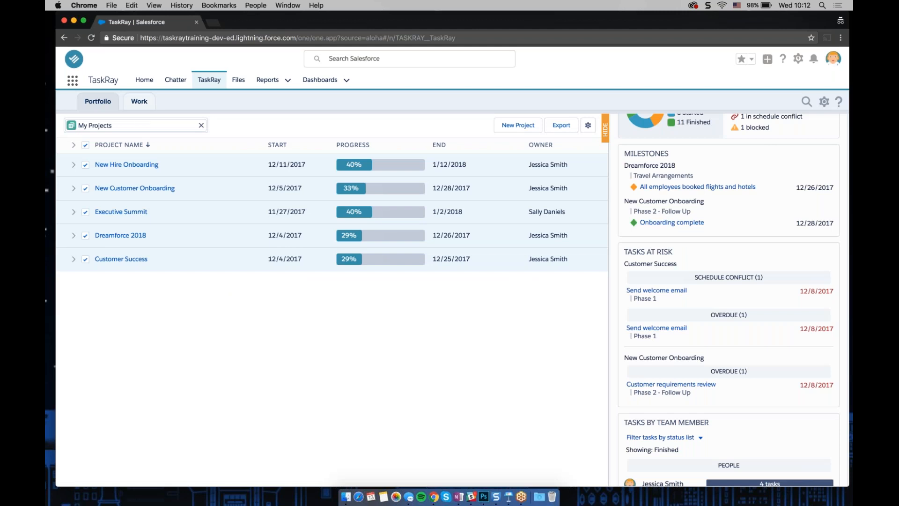
scroll(729, 299, "down", 3)
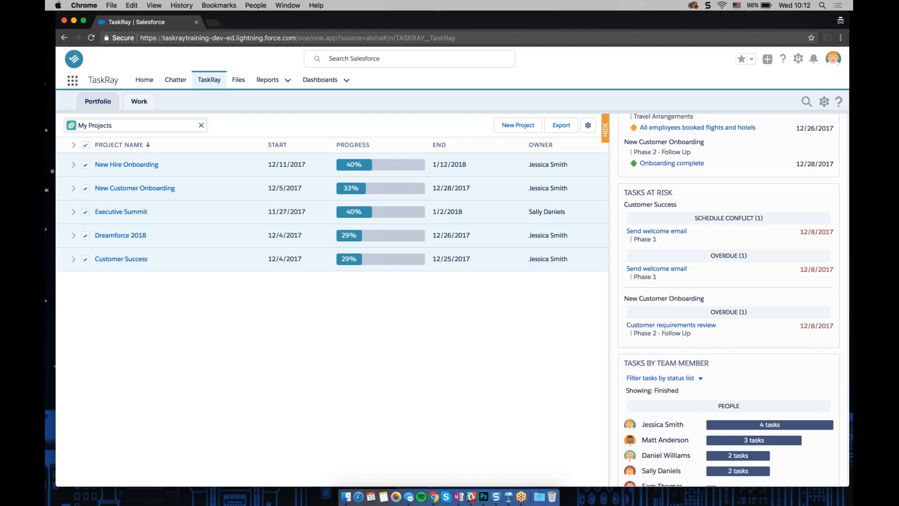
left_click(677, 232)
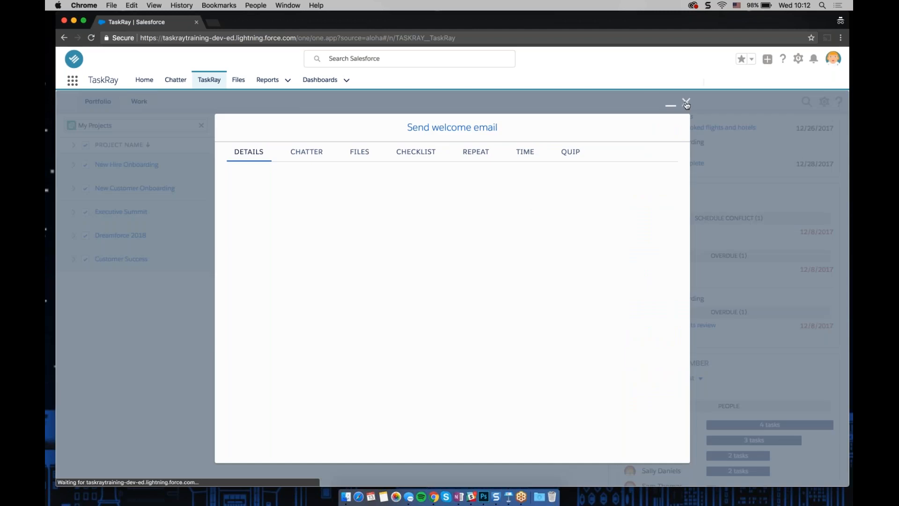
left_click(684, 100)
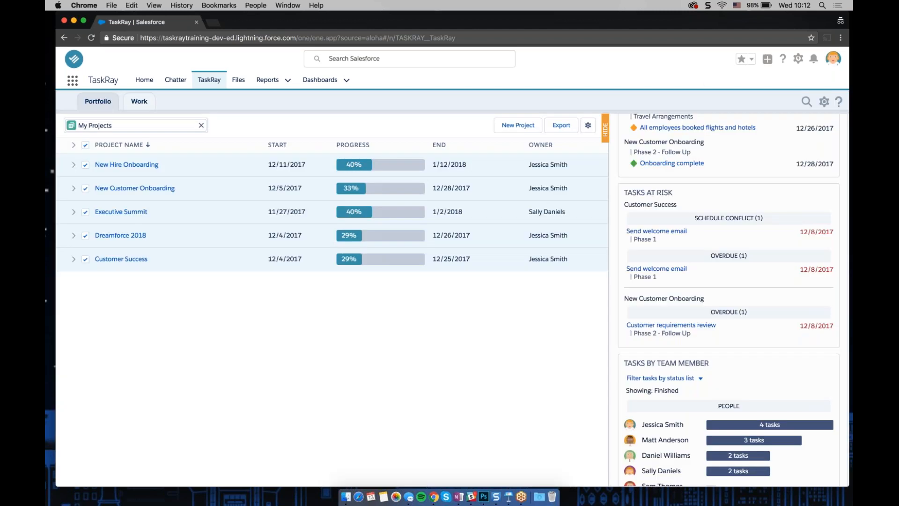
scroll(729, 300, "down", 1)
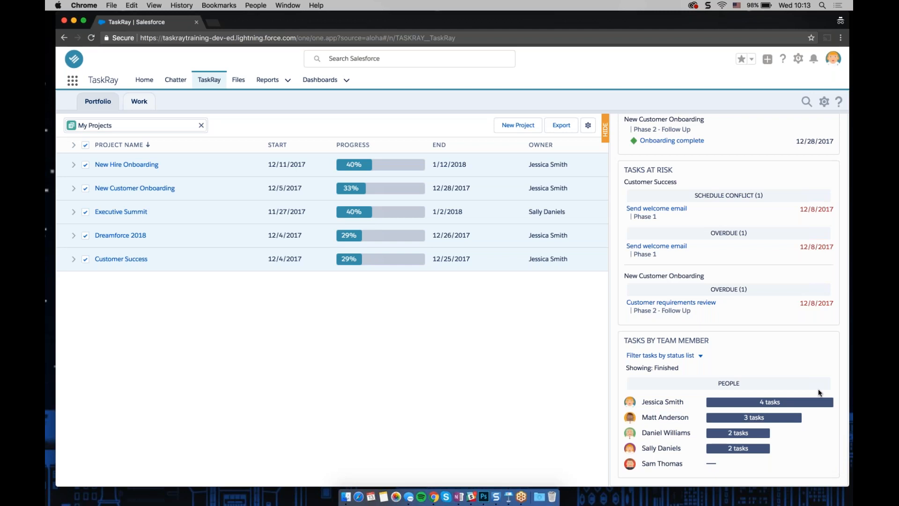
Filter Tasks By Team Member to show the Prioritized and Started statuses instead of Finished
left_click(686, 356)
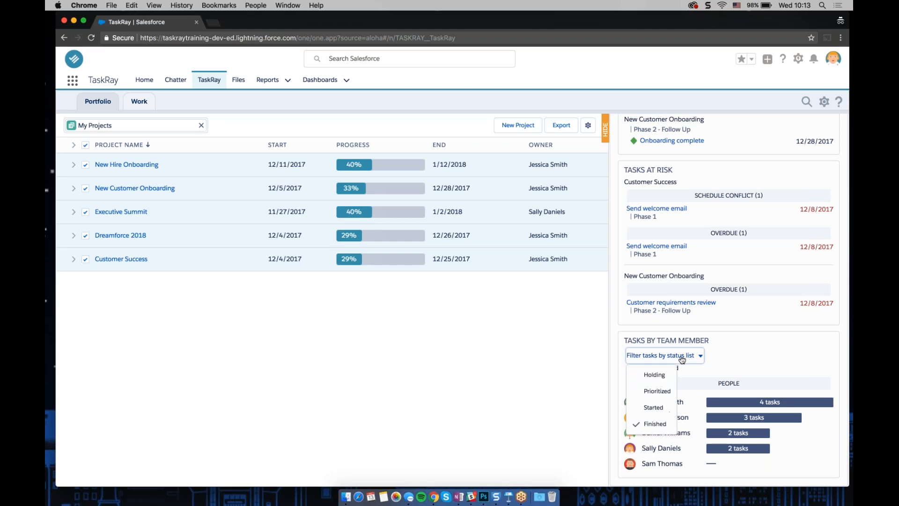
left_click(658, 391)
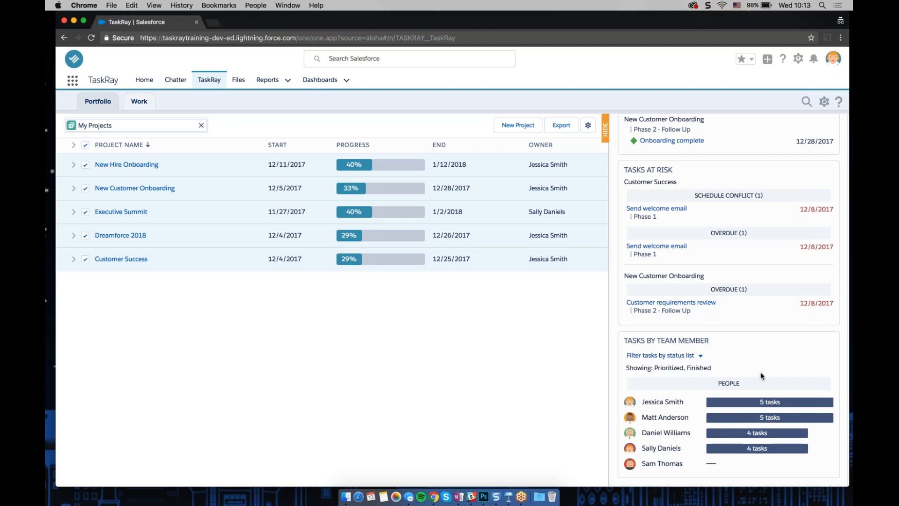
left_click(700, 357)
left_click(655, 424)
left_click(700, 356)
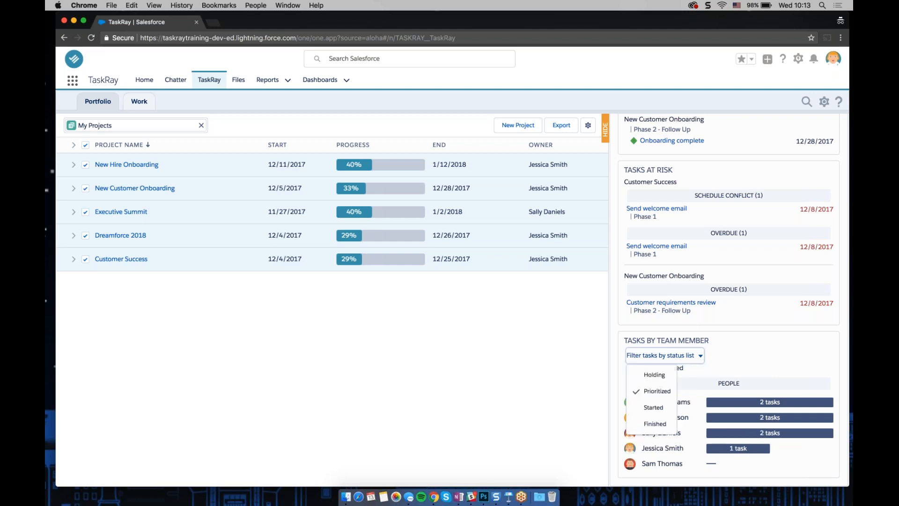
left_click(654, 408)
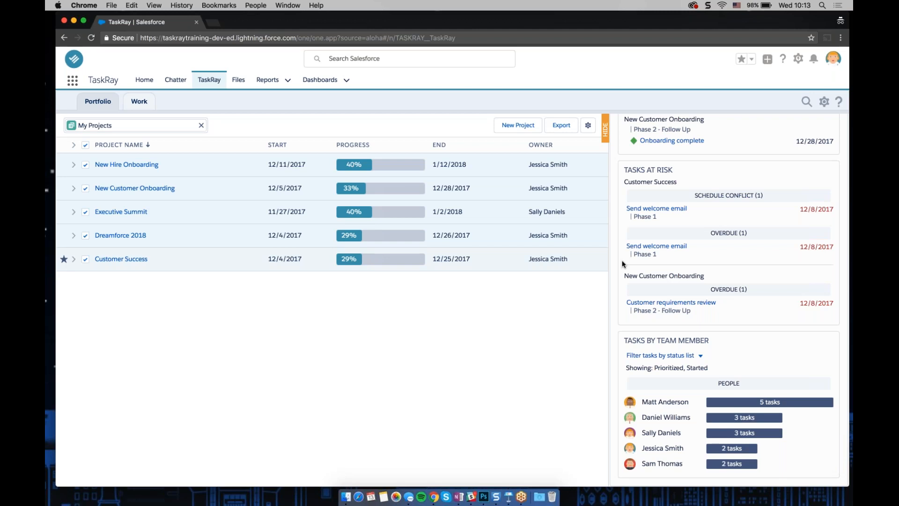
Hide the Milestones section of the insights display and show it again
scroll(623, 258, "up", 5)
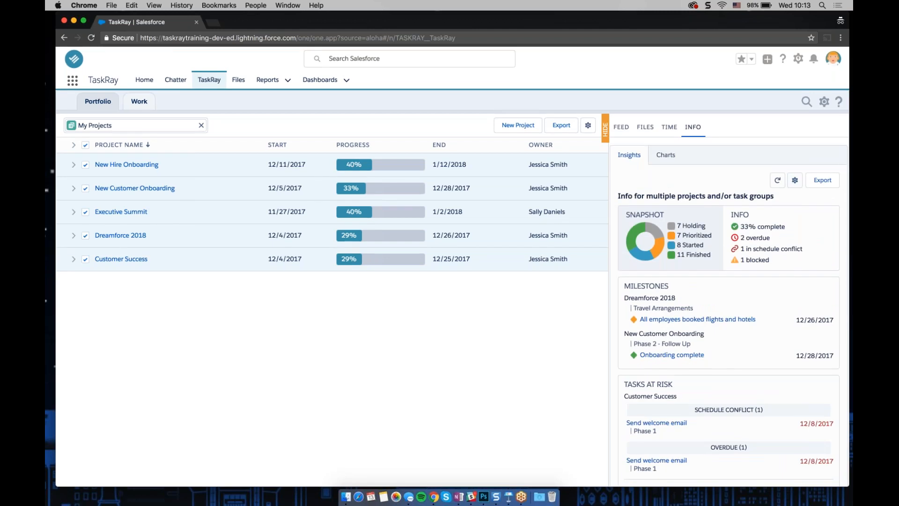
left_click(793, 183)
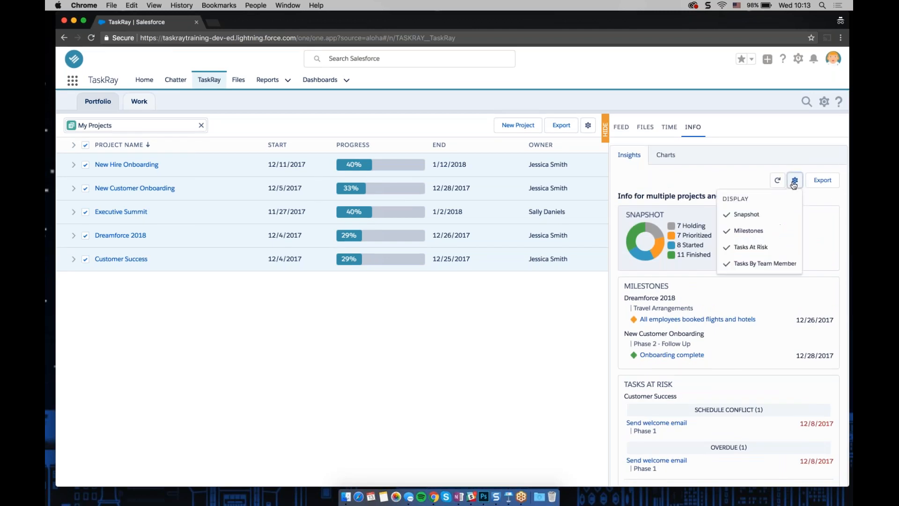
left_click(748, 231)
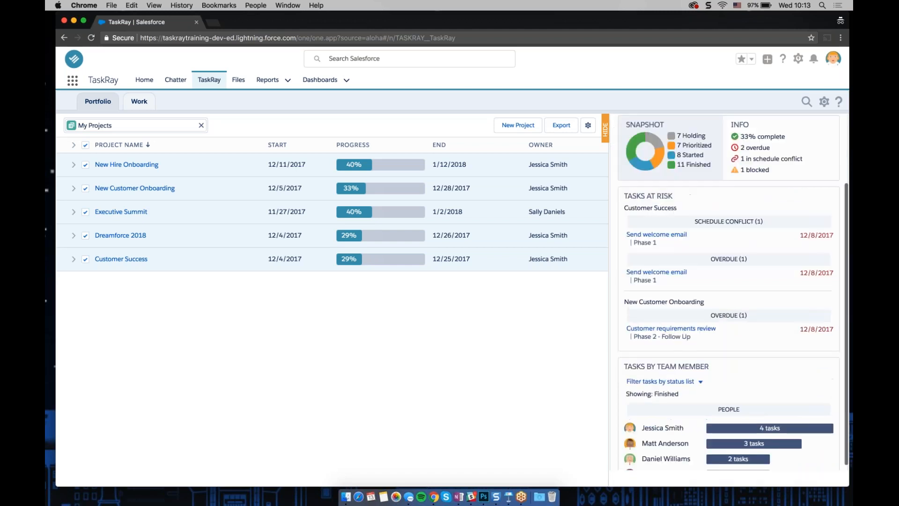
left_click(795, 180)
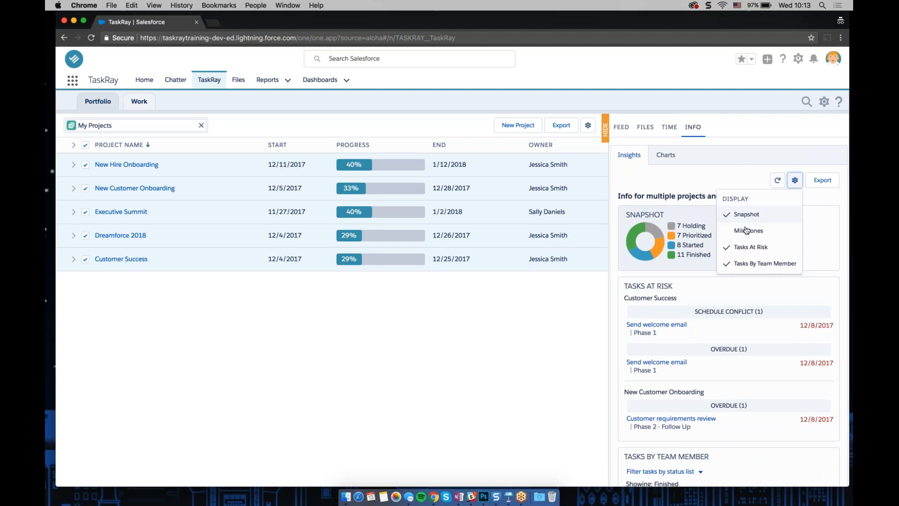
left_click(745, 231)
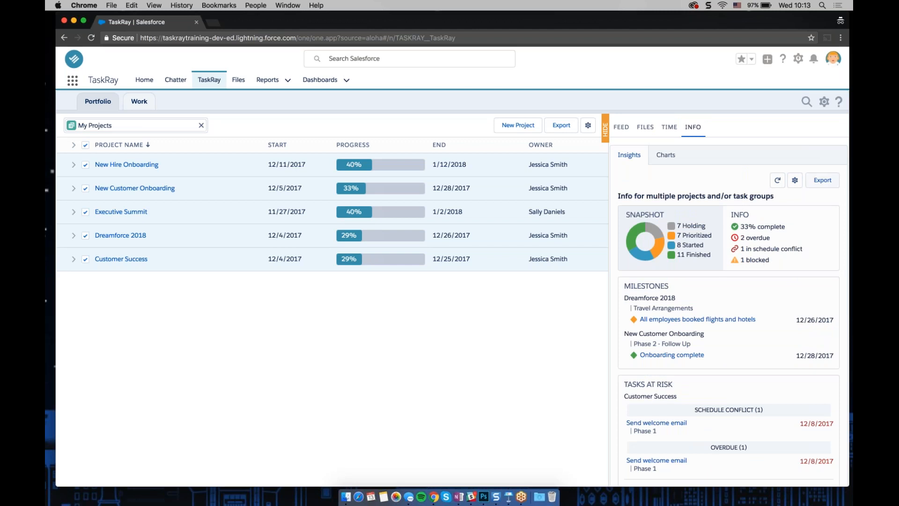
Export the multi-project insights to a print page, then cancel printing and close its tab
left_click(822, 187)
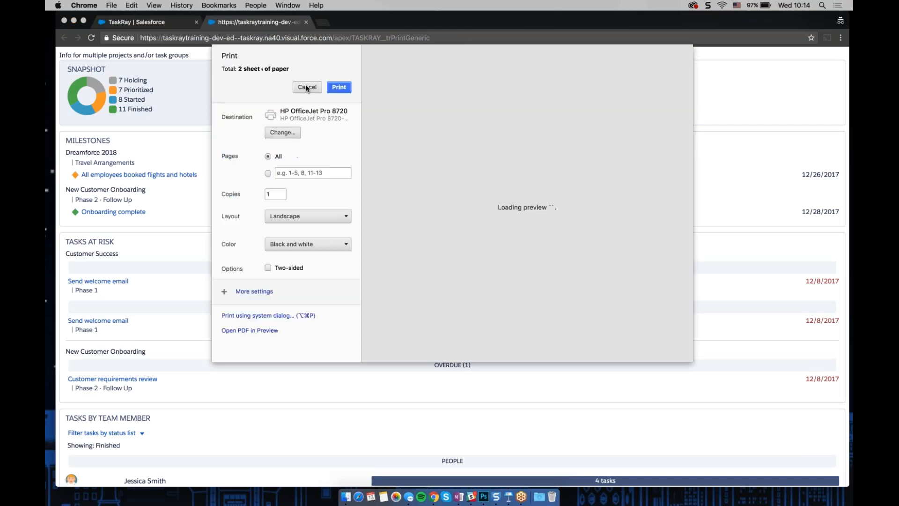
left_click(307, 88)
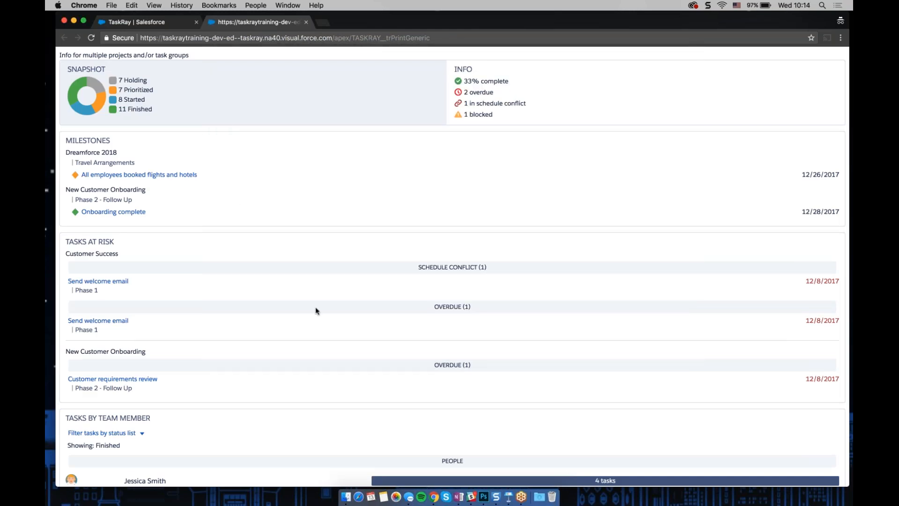
left_click(307, 22)
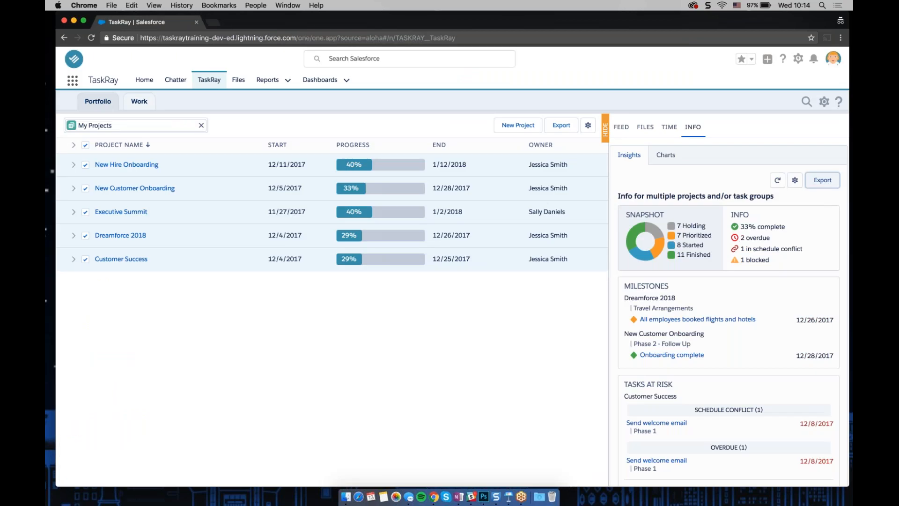
Open the Charts view of the multi-project info panel
scroll(729, 300, "down", 5)
scroll(729, 300, "up", 3)
scroll(729, 299, "up", 1)
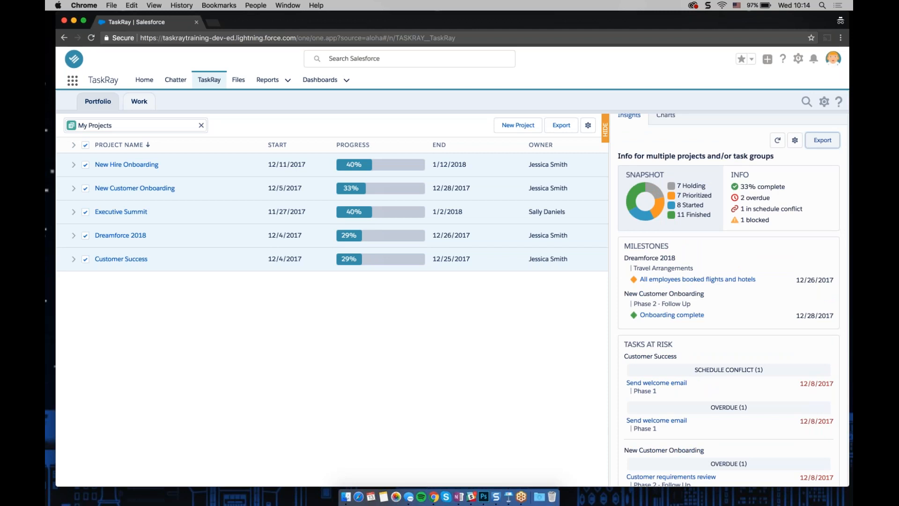
scroll(656, 155, "up", 2)
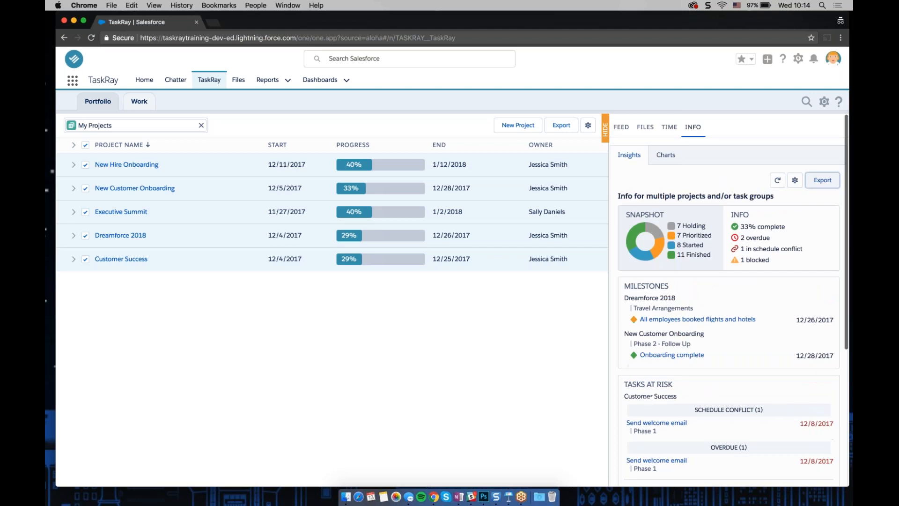
left_click(664, 159)
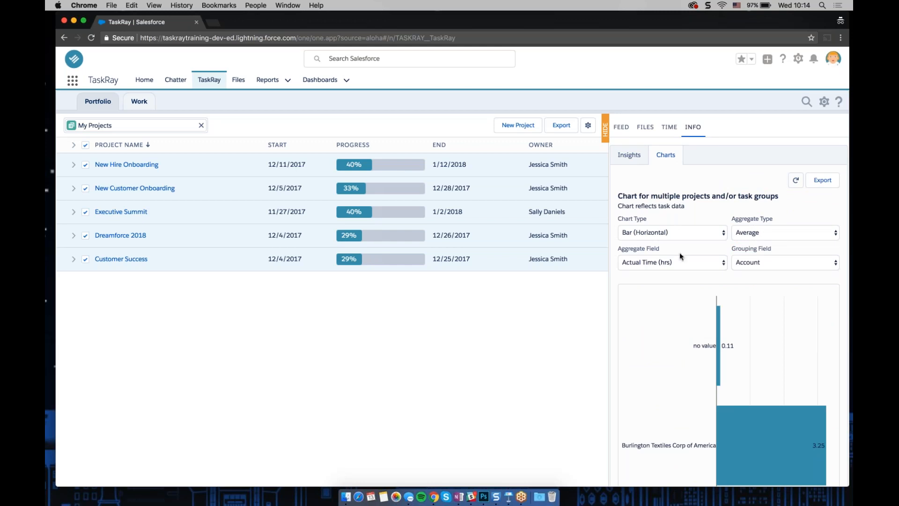
Review the options available for chart type, aggregate type, aggregate field and grouping field
left_click(692, 232)
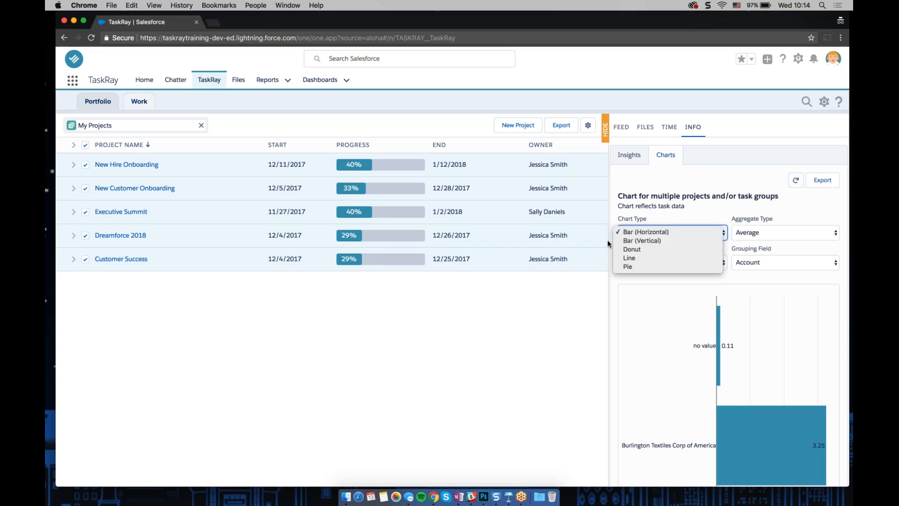
left_click(662, 205)
left_click(765, 236)
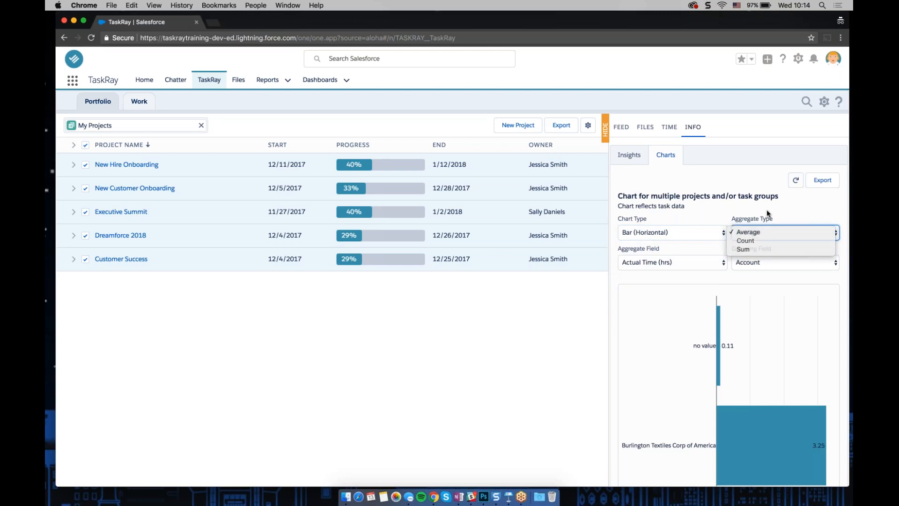
left_click(766, 209)
left_click(710, 260)
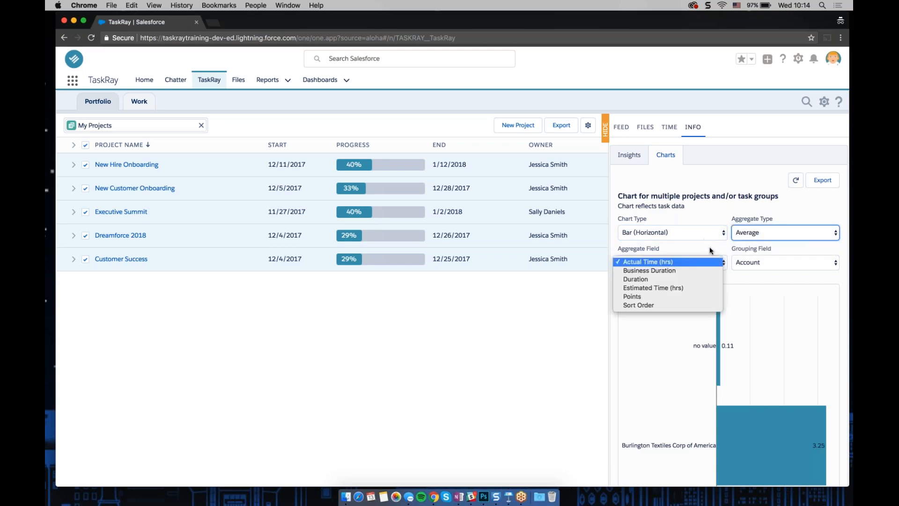
left_click(762, 272)
left_click(763, 263)
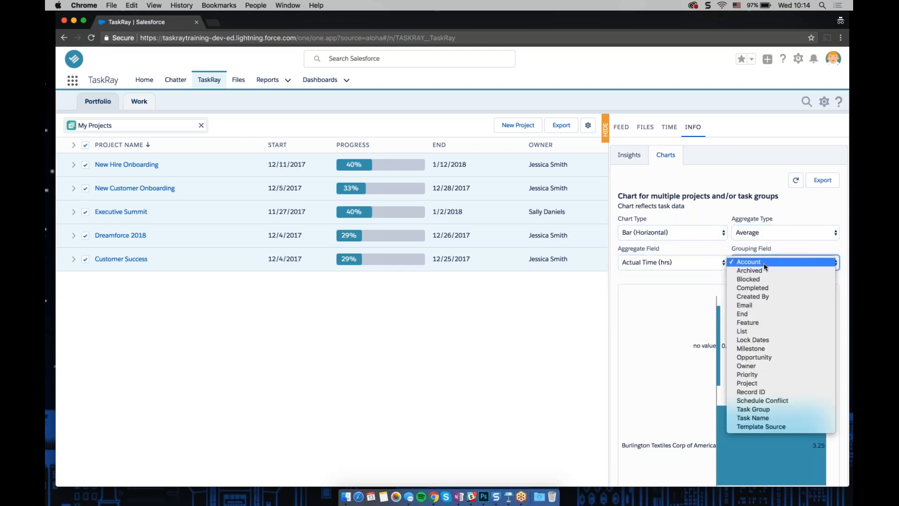
left_click(710, 203)
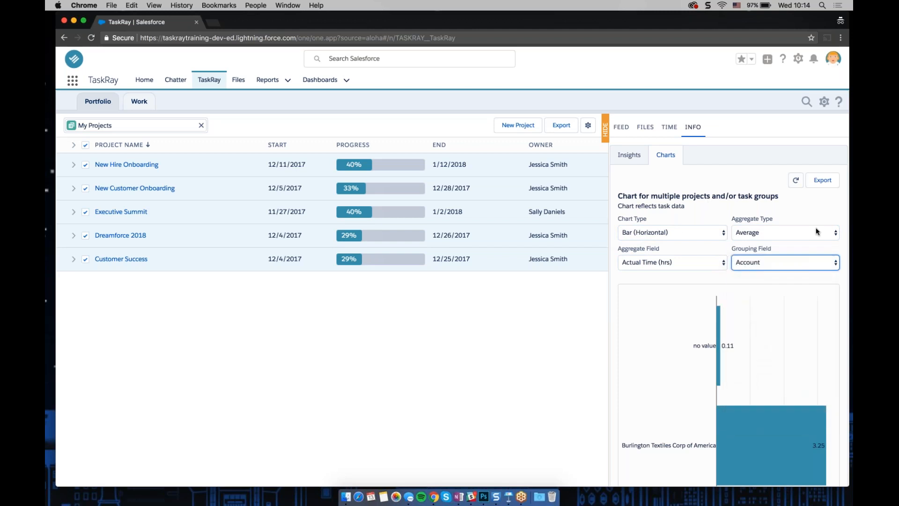
Configure the chart as Bar (Vertical) with a Count aggregate grouped by Owner
left_click(678, 231)
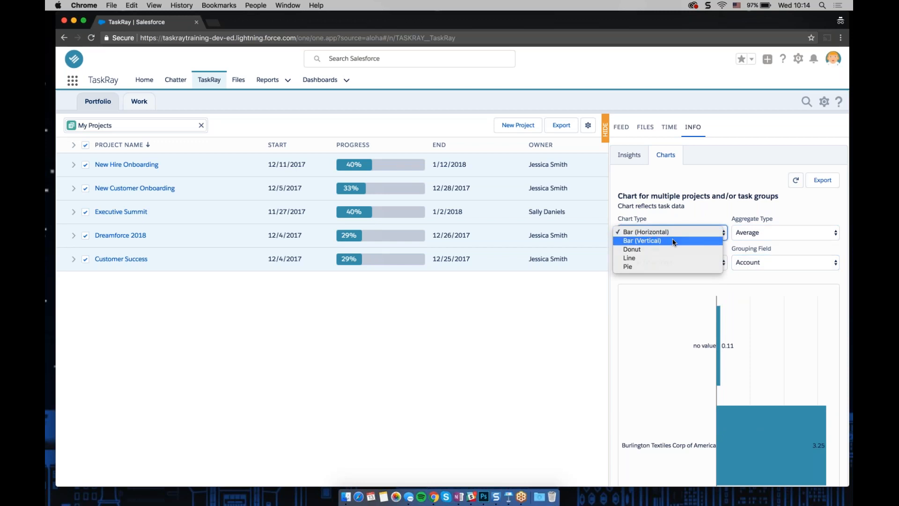
left_click(675, 241)
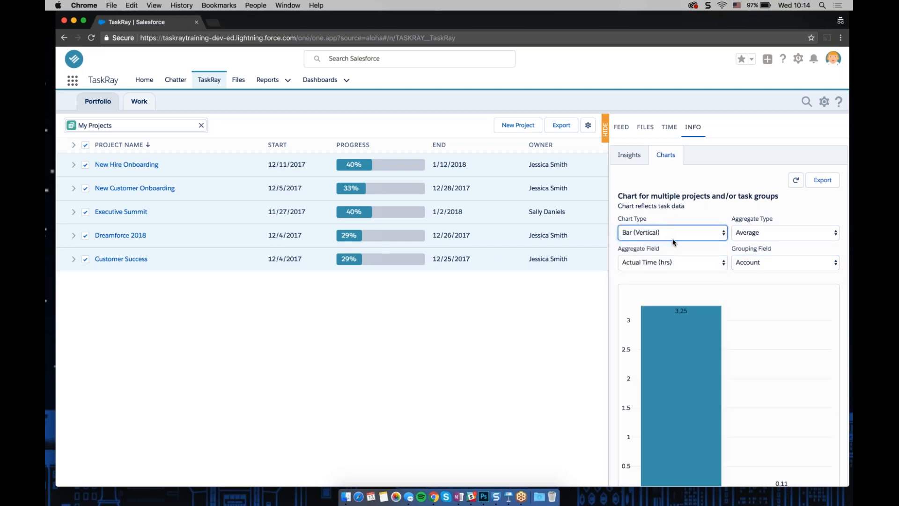
left_click(770, 229)
left_click(759, 240)
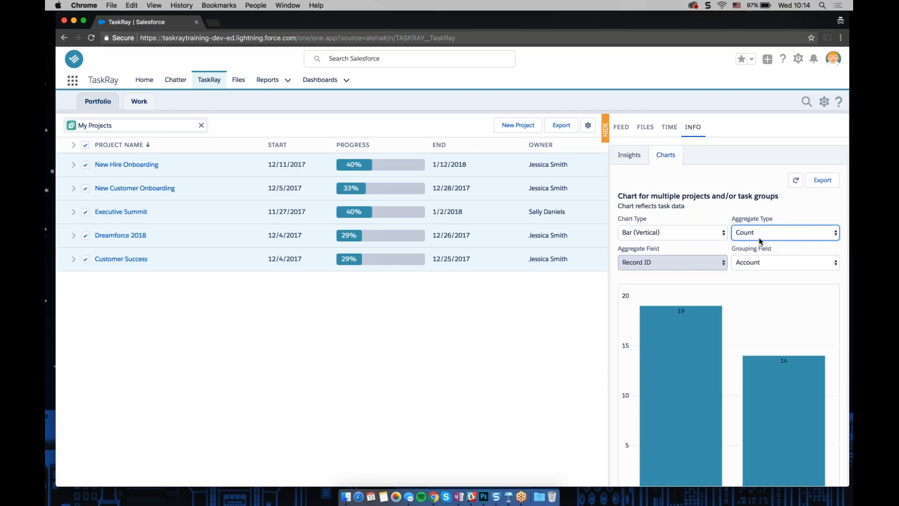
left_click(768, 262)
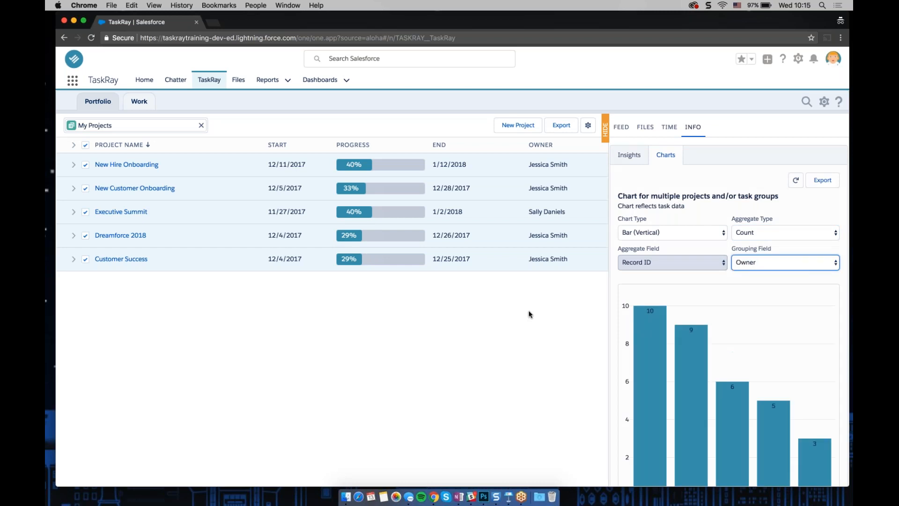
Change the chart to a Pie chart grouped by Task Group and review its summary
scroll(688, 359, "down", 1)
scroll(688, 359, "down", 4)
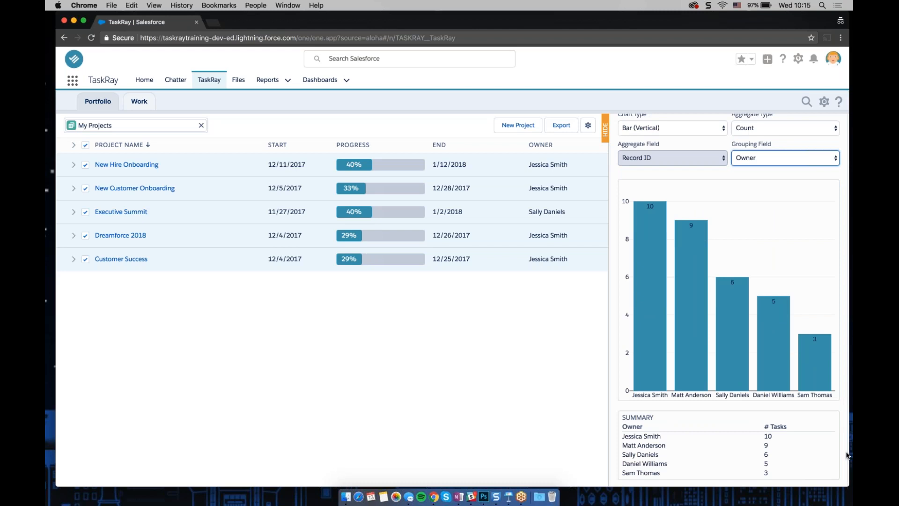
scroll(848, 455, "up", 2)
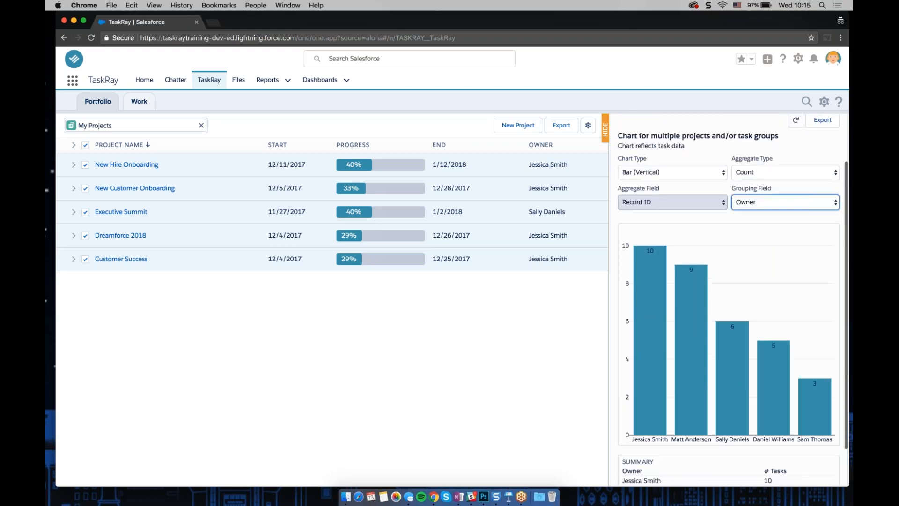
left_click(670, 172)
left_click(654, 205)
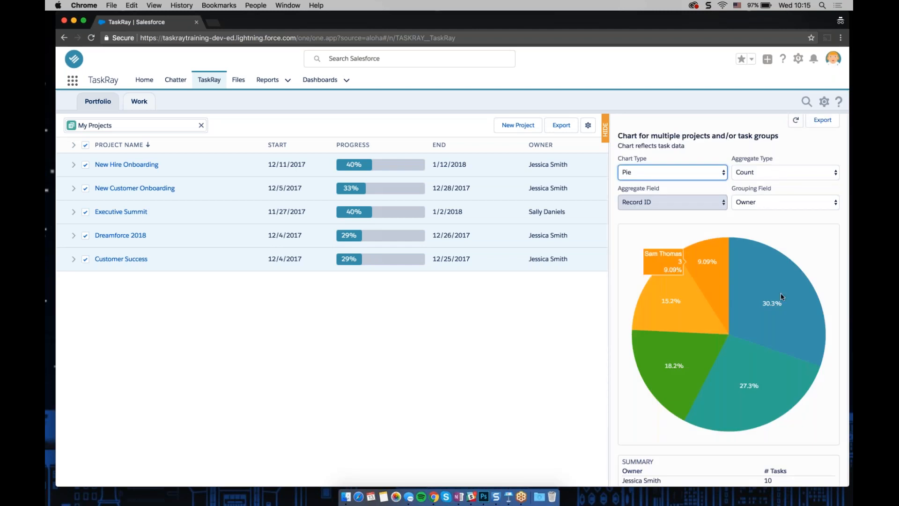
left_click(761, 202)
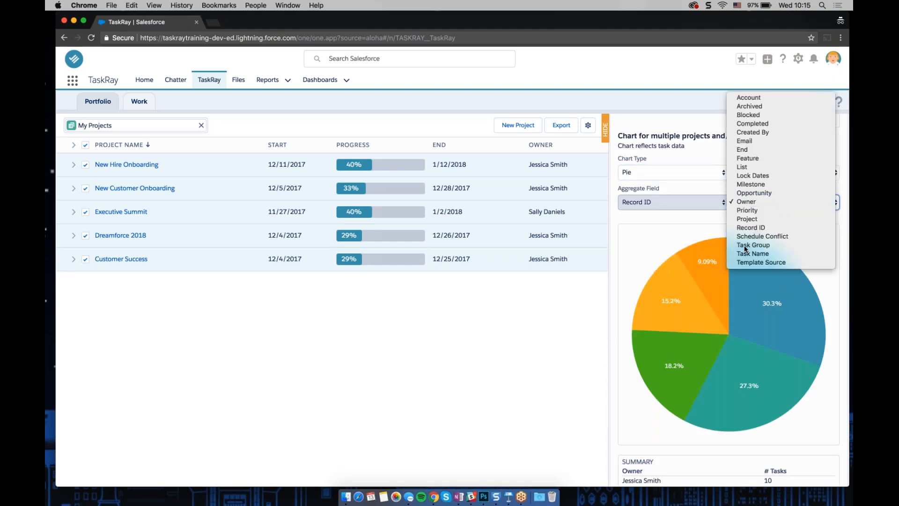
left_click(753, 245)
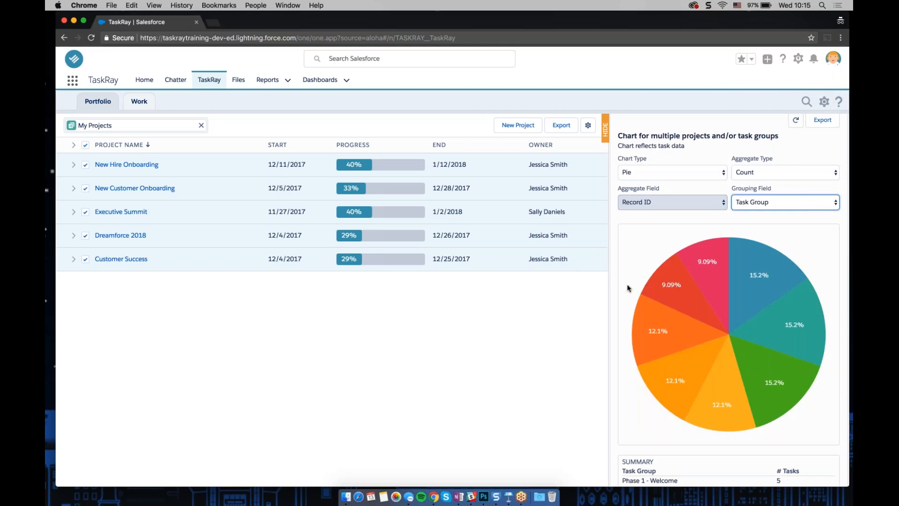
scroll(632, 317, "down", 3)
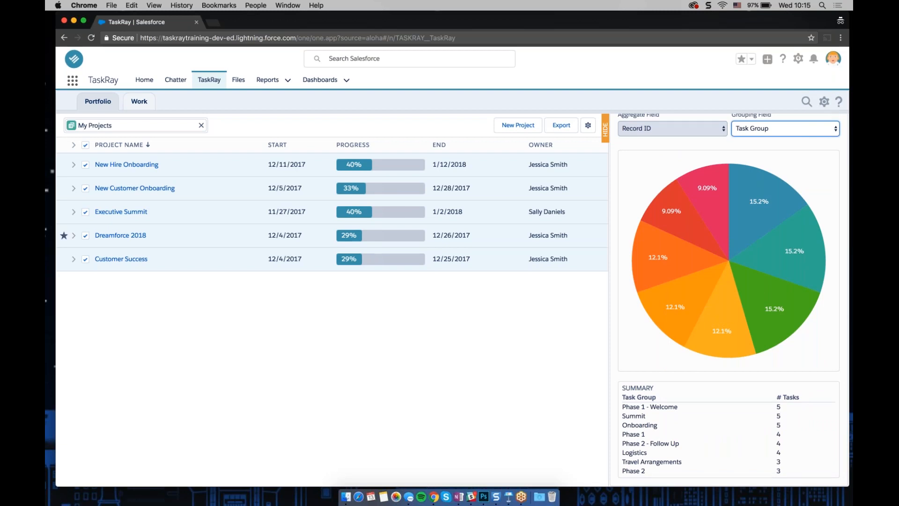
Hide the side panel and apply the My Tasks board filter on the Work board
left_click(605, 126)
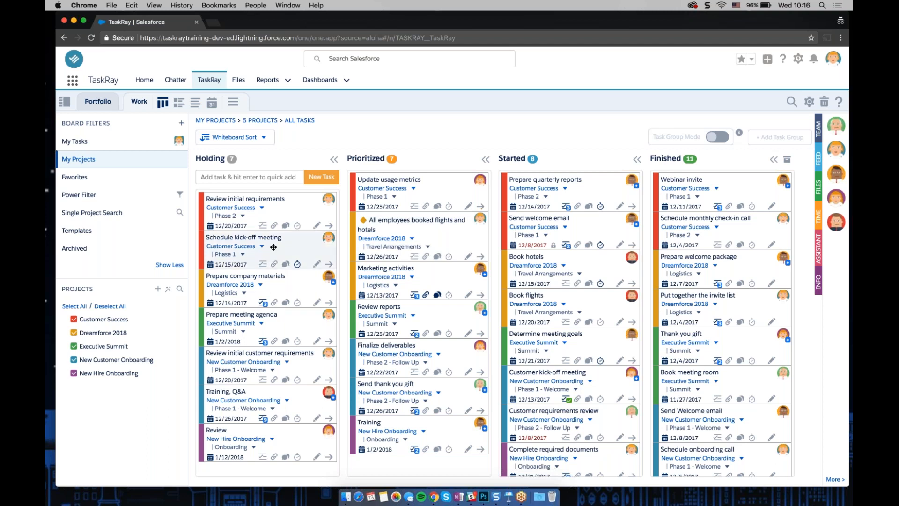
left_click(93, 142)
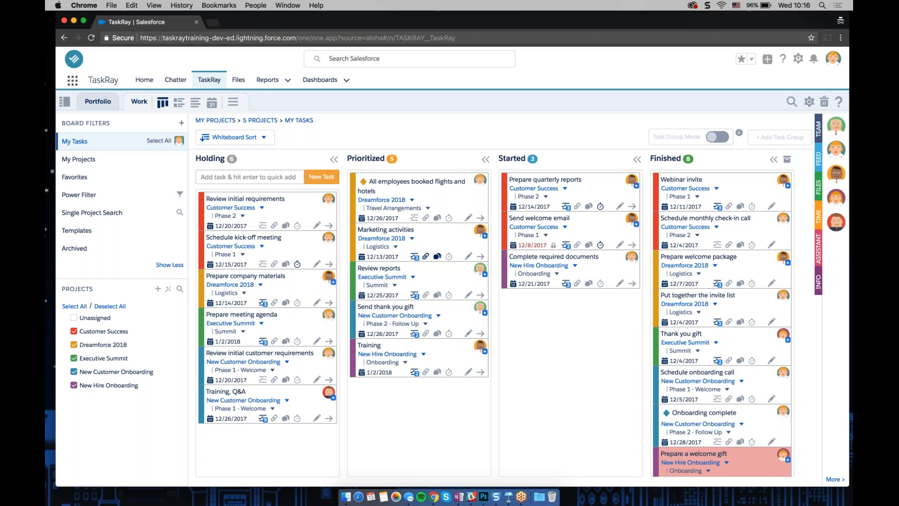
Open the Info panel's charts for the filtered tasks, then hide the panel again
left_click(819, 281)
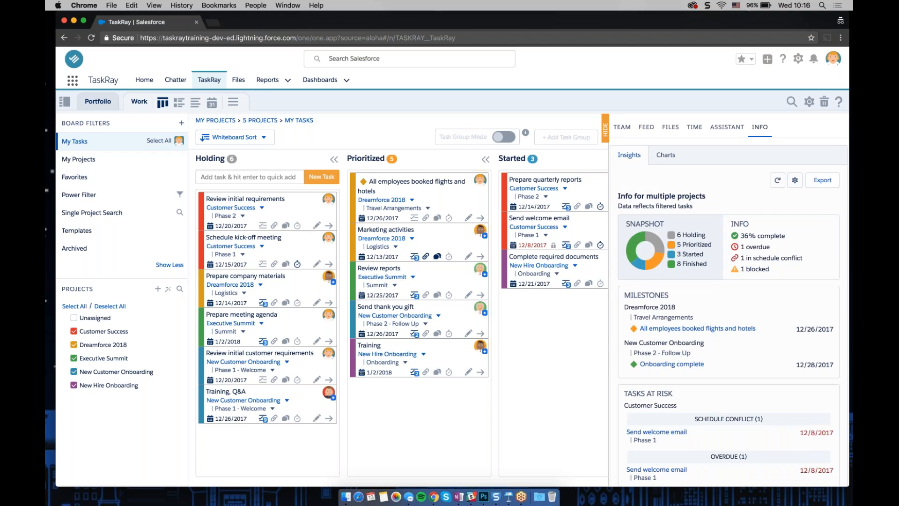
left_click(665, 154)
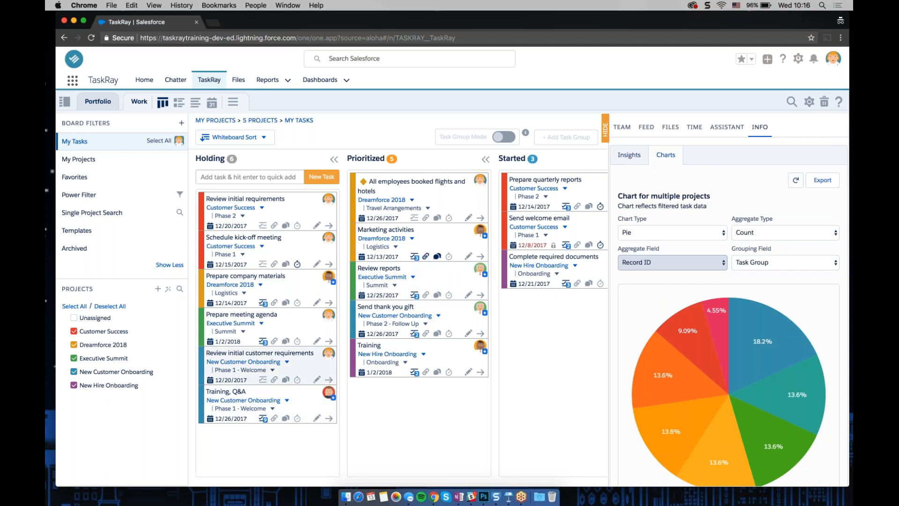
left_click(606, 130)
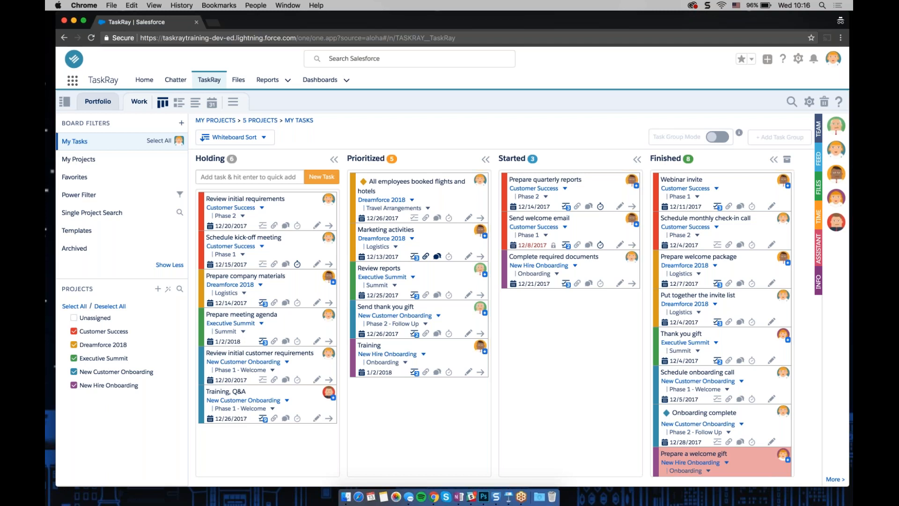
Limit the board to the Customer Success project and switch to the My Projects filter
left_click(148, 334)
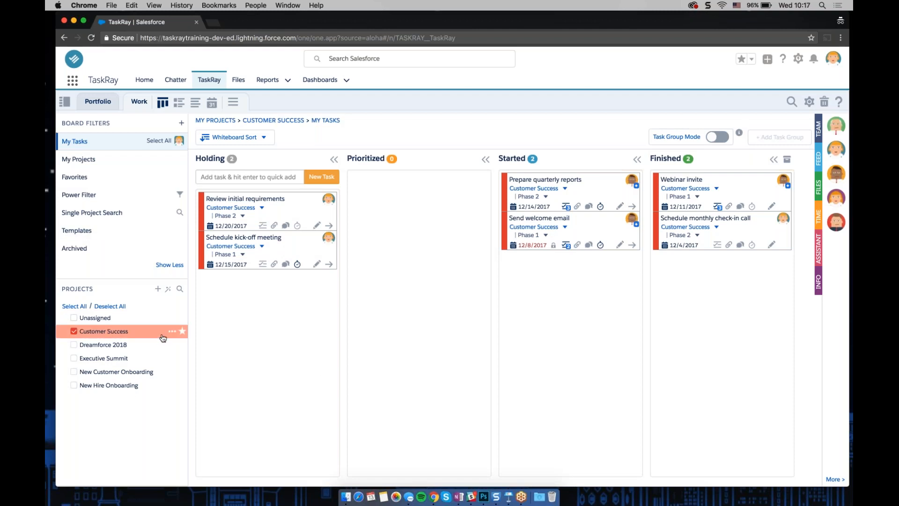
left_click(84, 160)
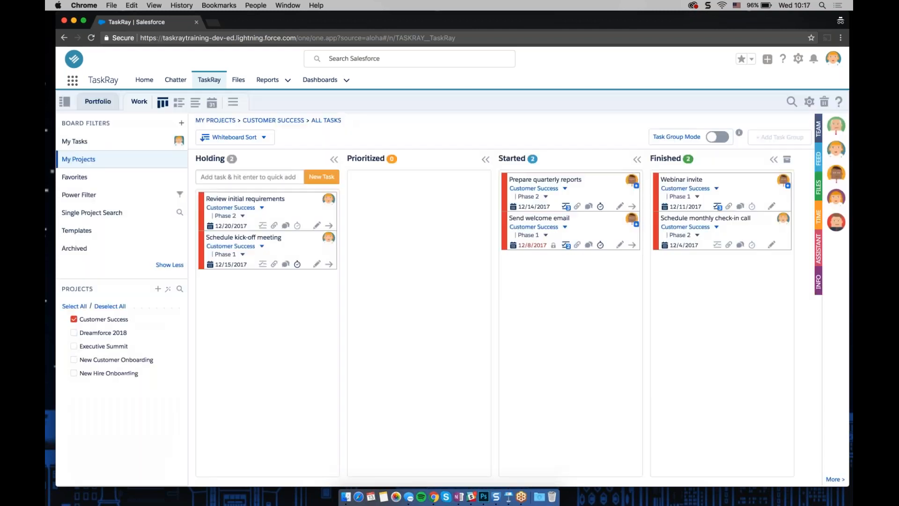
Open the Customer Success project details and examine the external sharing fields
left_click(104, 319)
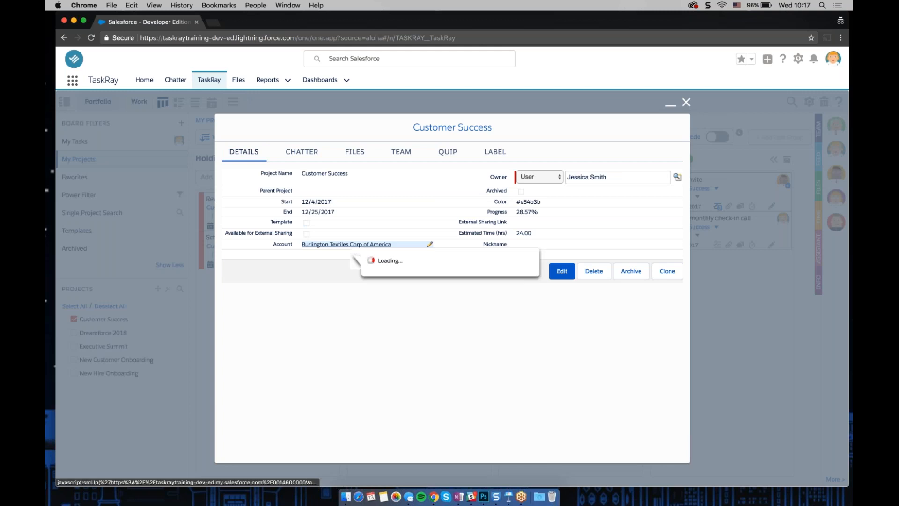
mouse_move(427, 244)
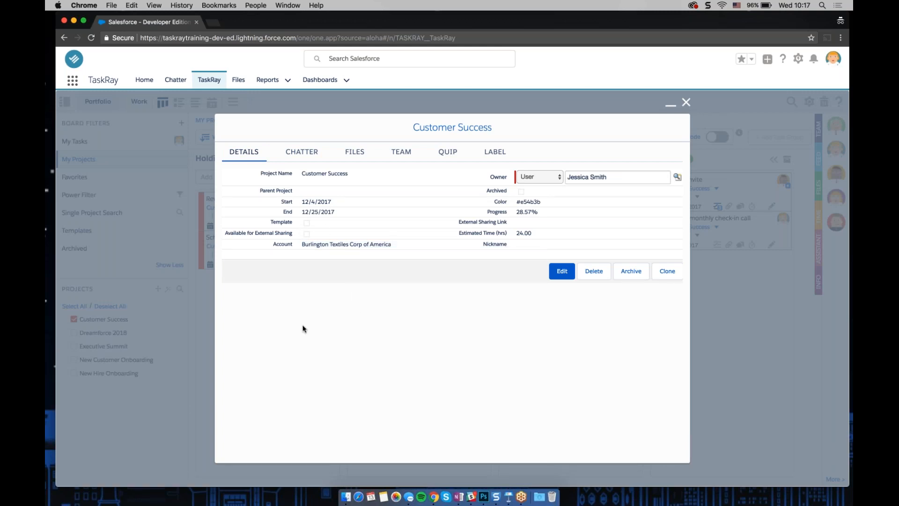
left_click_drag(226, 232, 291, 236)
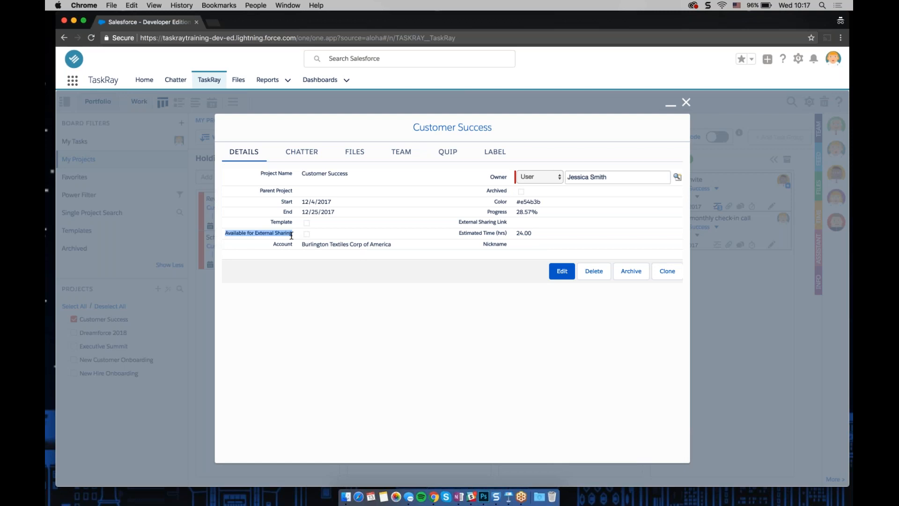
left_click_drag(458, 222, 489, 222)
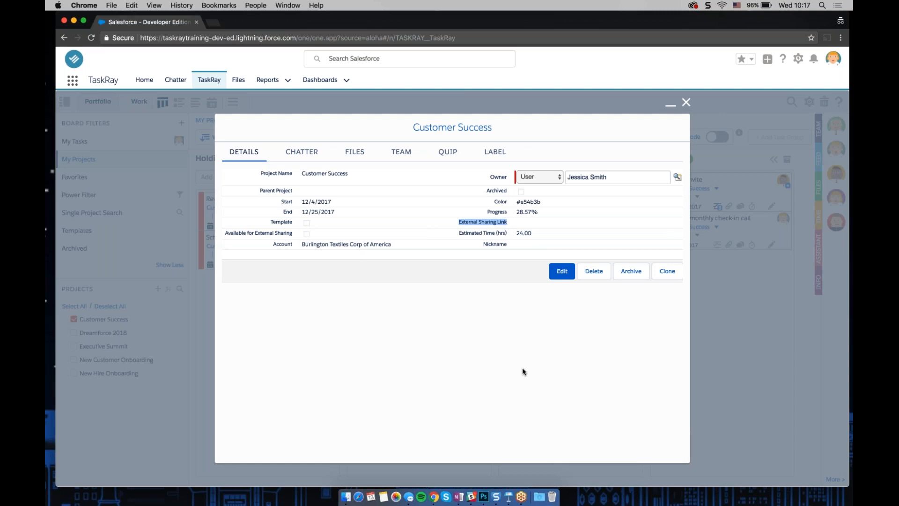
left_click(354, 299)
Enable Available for External Sharing on the Customer Success project, save, and open its external sharing link
double_click(313, 233)
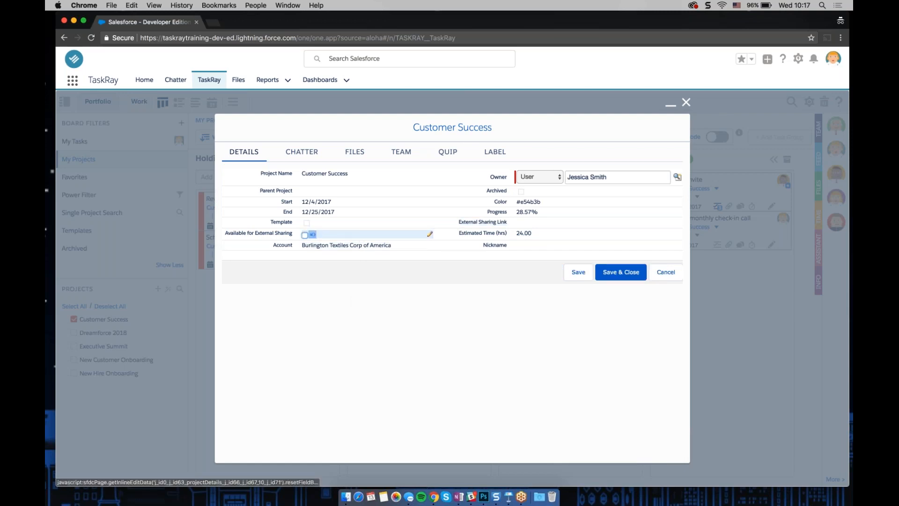
left_click(306, 238)
left_click(583, 273)
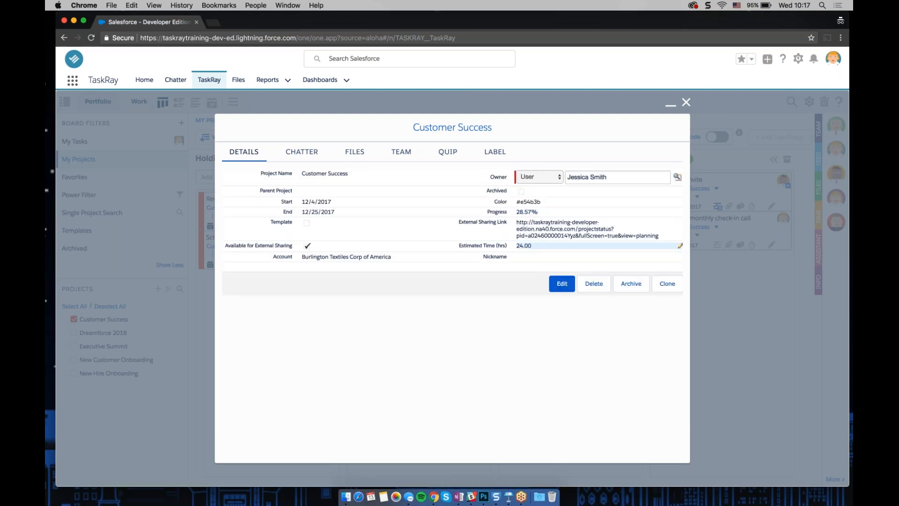
left_click(592, 235)
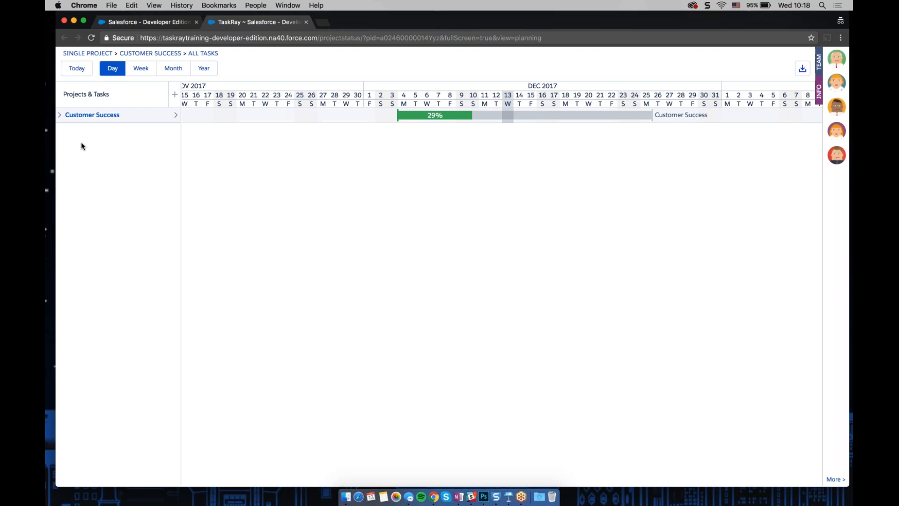
Expand the Customer Success project in the shared Gantt view to examine its phases and tasks, then close the tab
left_click(59, 116)
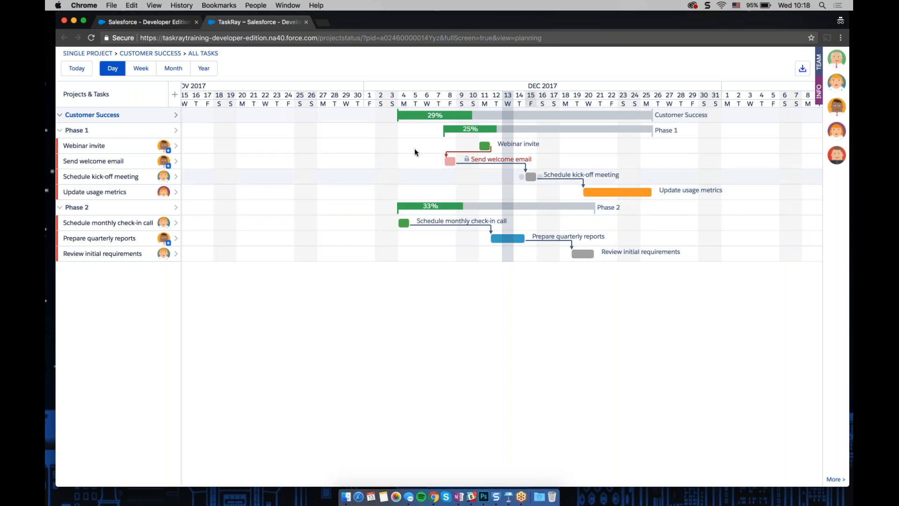
left_click(164, 160)
left_click(164, 145)
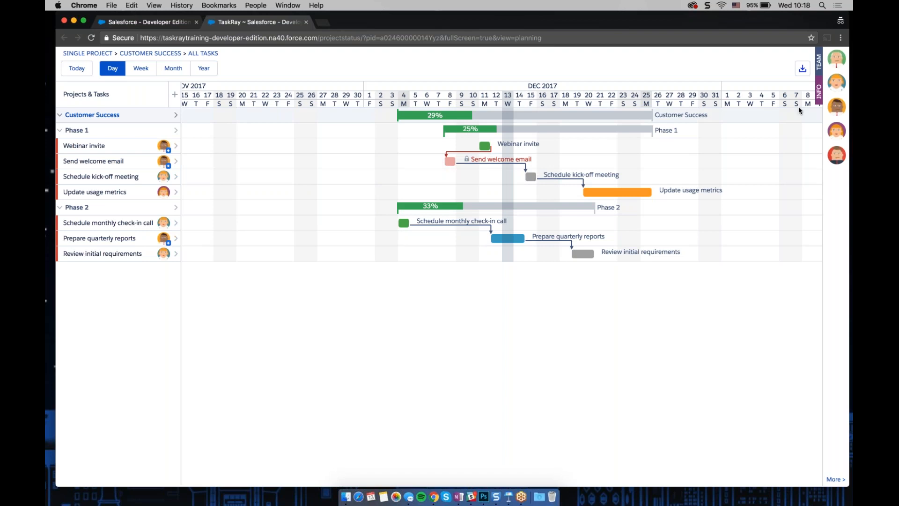
left_click(306, 22)
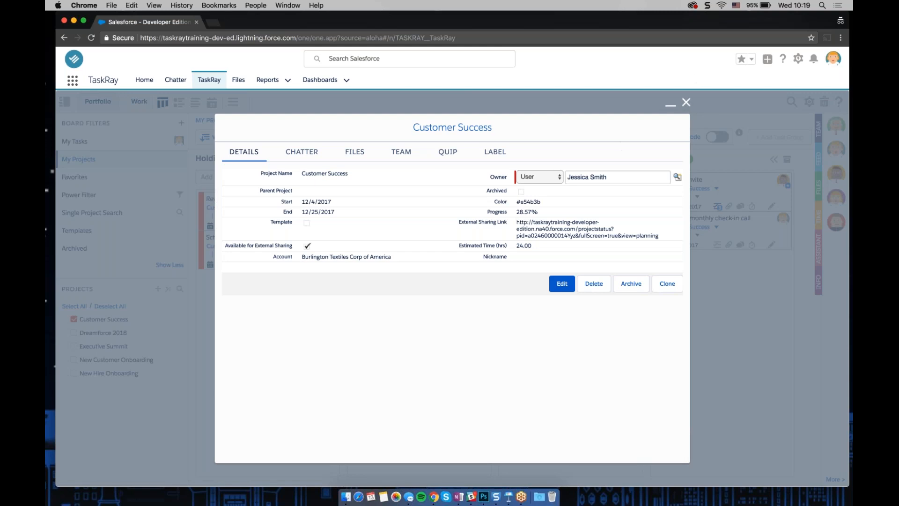
Close the project details, go to the Home page, and show All Projects in the TaskRay Projects component
left_click(687, 105)
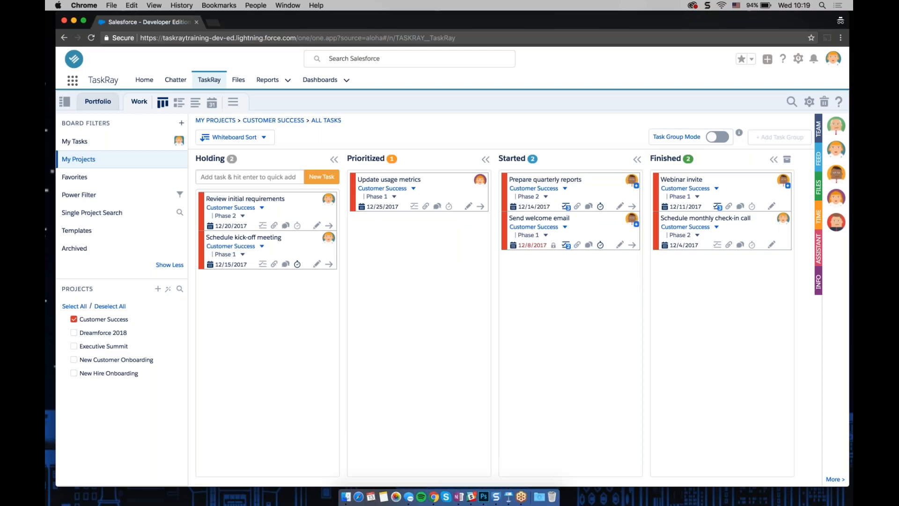
left_click(148, 83)
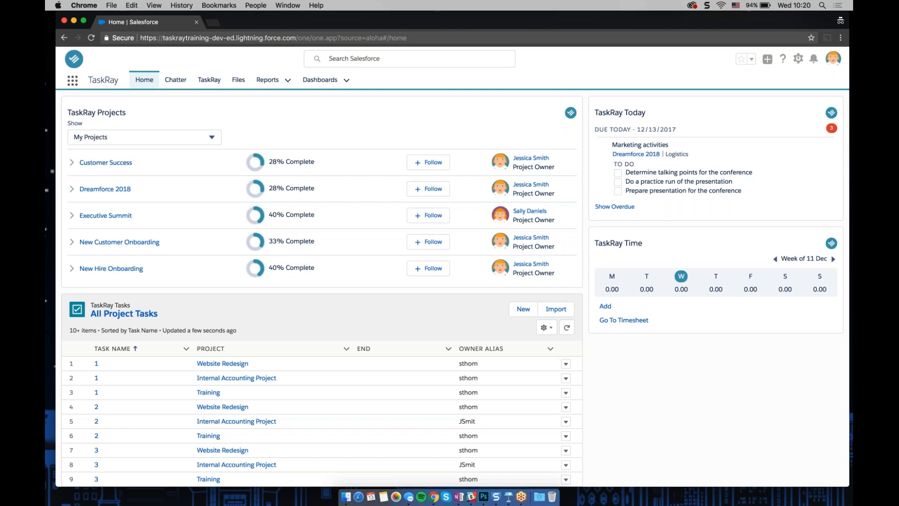
left_click(212, 138)
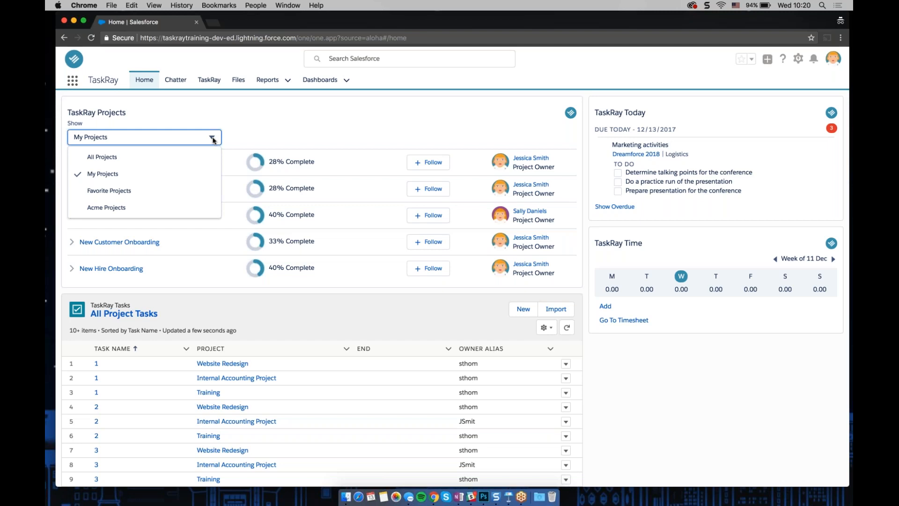
left_click(170, 161)
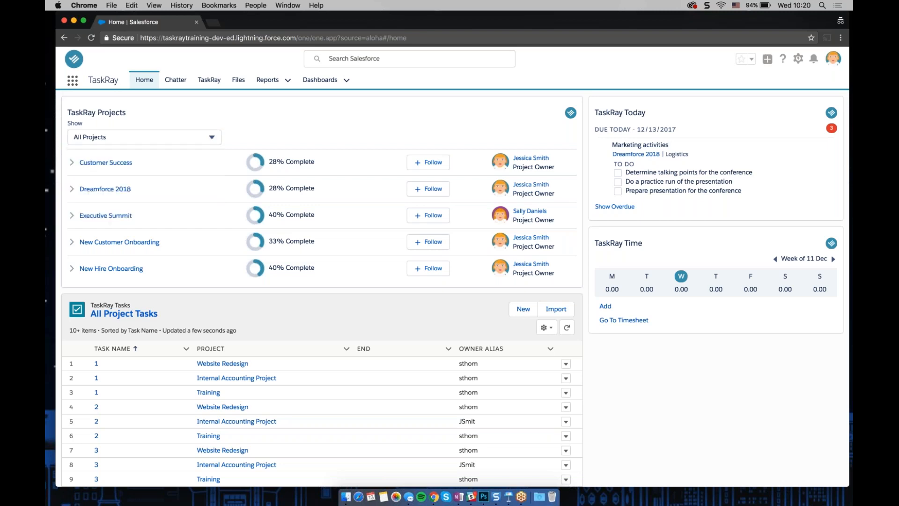
Switch the TaskRay Projects component to Acme Projects and expand the Acme Customer Success overview
left_click(213, 137)
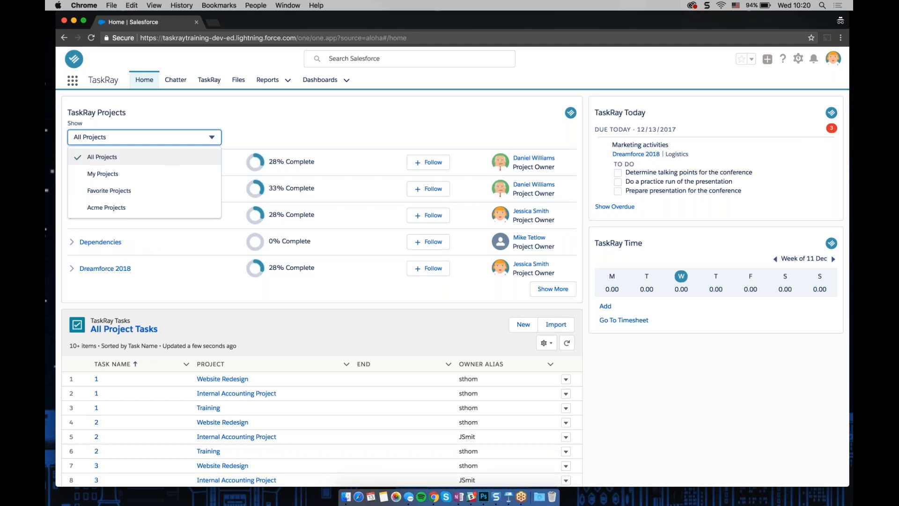
left_click(158, 213)
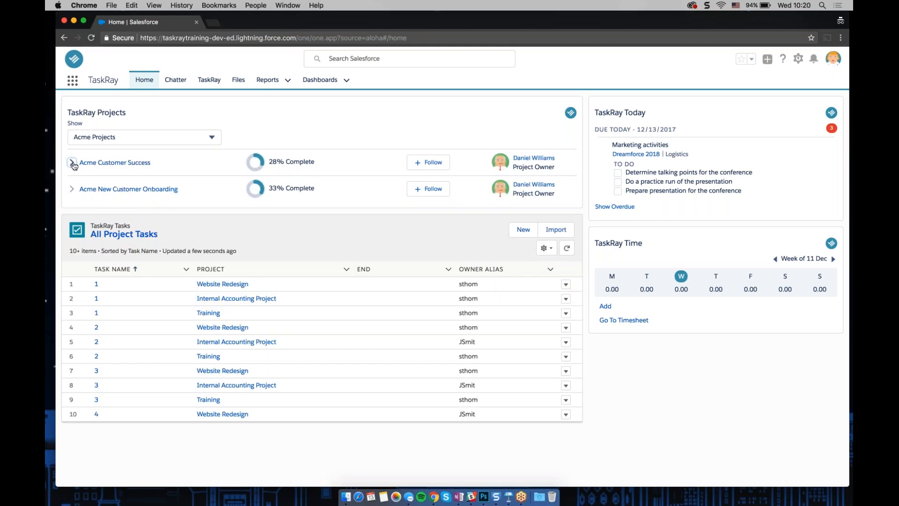
left_click(73, 163)
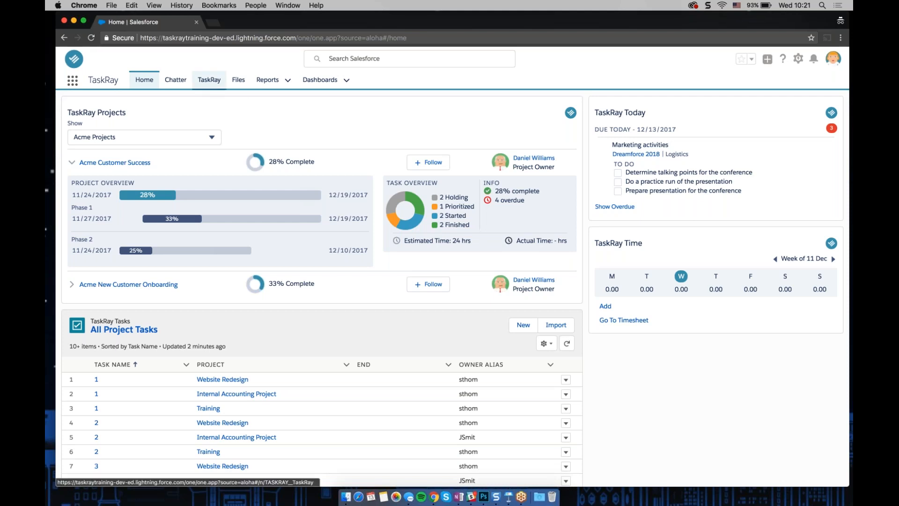
Return to the TaskRay board and turn on Task Group Mode, opening and closing the Add Task Group dialog
left_click(209, 81)
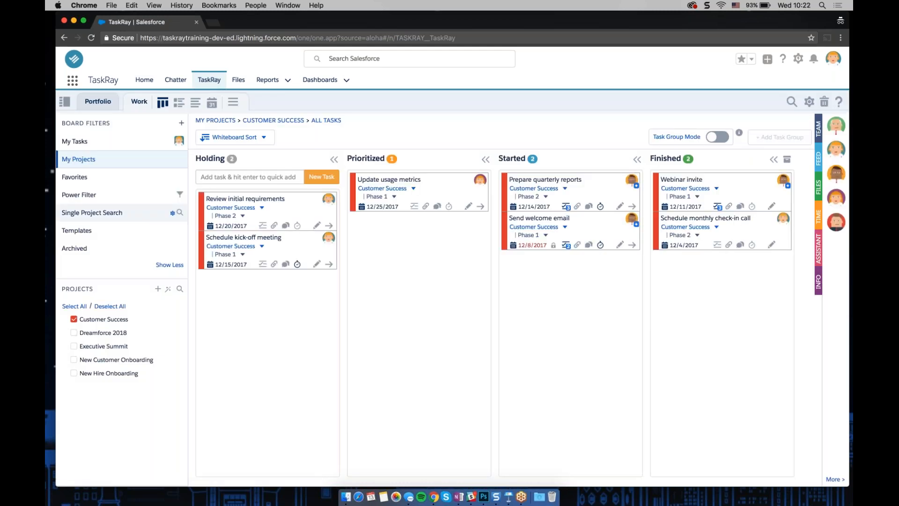
left_click(717, 137)
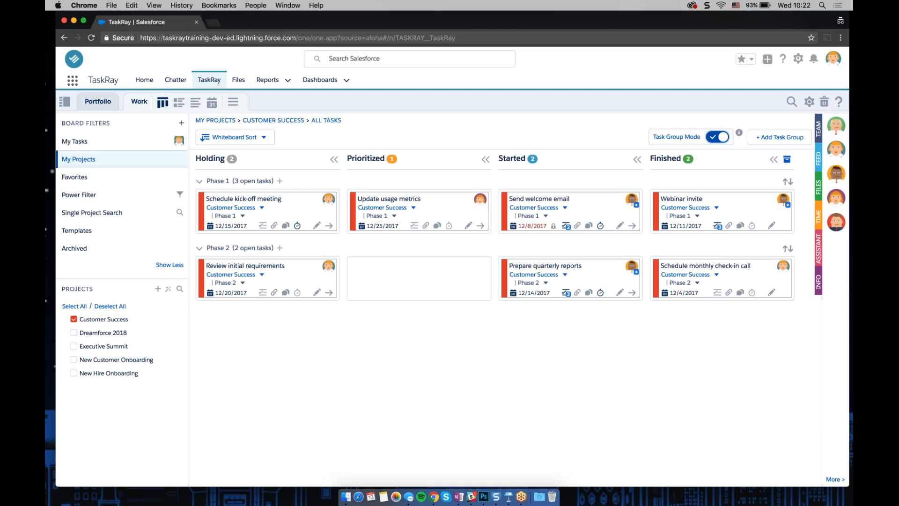
left_click(795, 142)
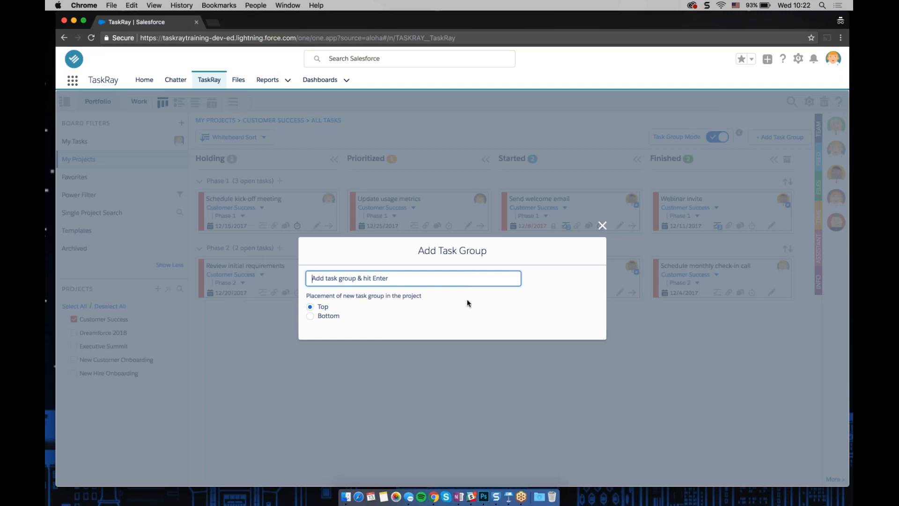
left_click(602, 226)
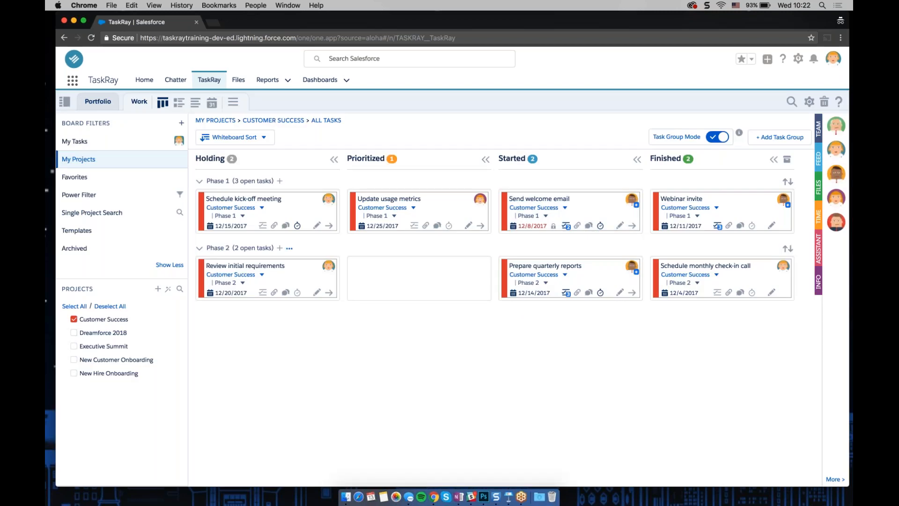
Move the Phase 2 task group to the top of the board, then back to the bottom
left_click(289, 248)
left_click(290, 249)
left_click(290, 249)
left_click(290, 249)
left_click(289, 248)
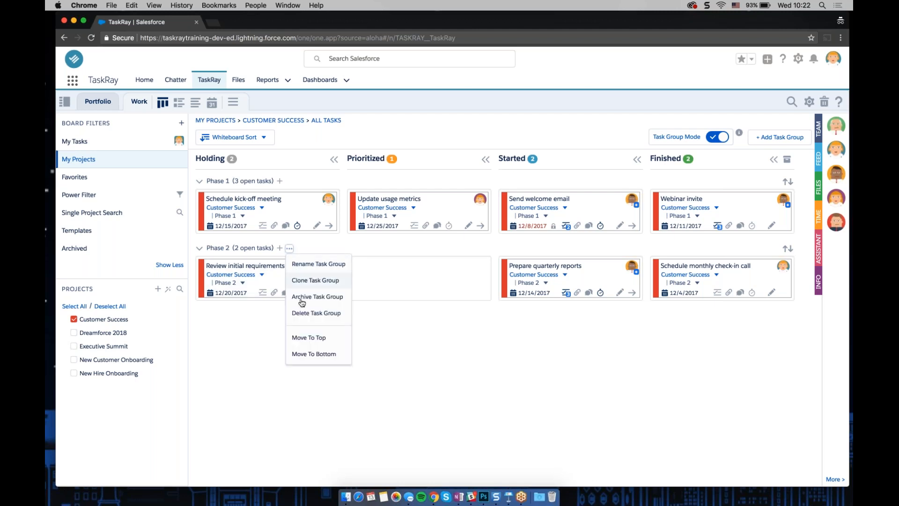
left_click(303, 338)
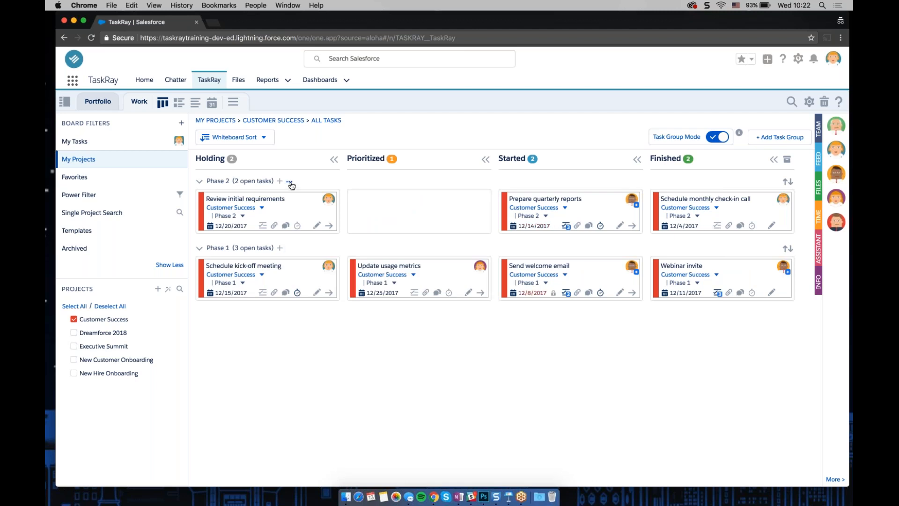
left_click(290, 181)
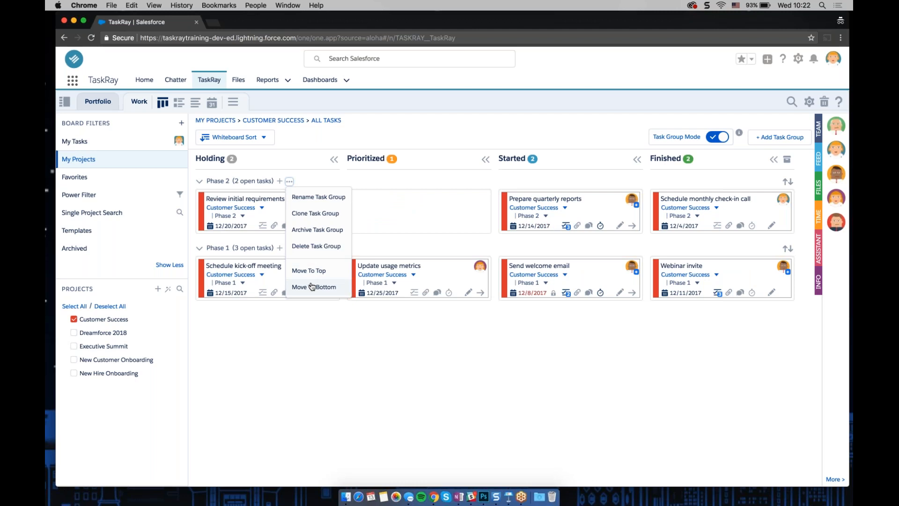
left_click(312, 286)
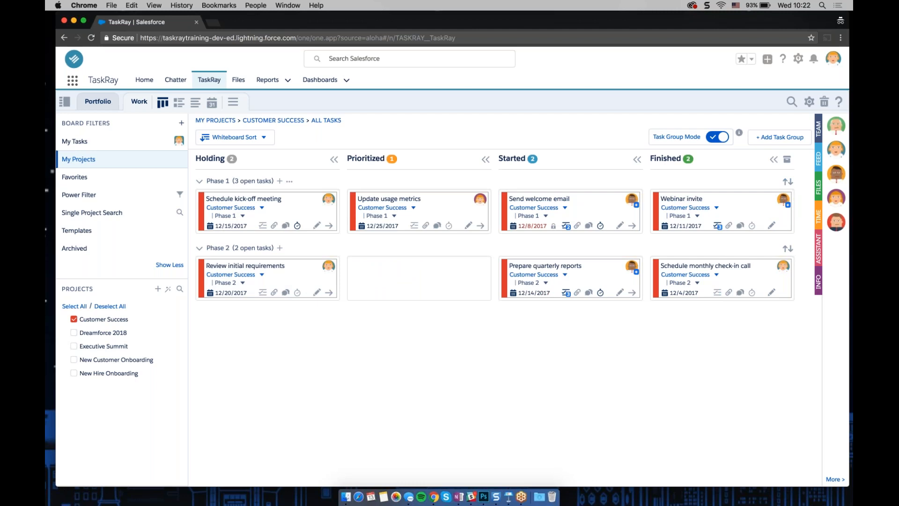
Open the Time panel, go to the week of 4 Dec, '17, and expand the Schedule kick-off meeting entries
left_click(289, 181)
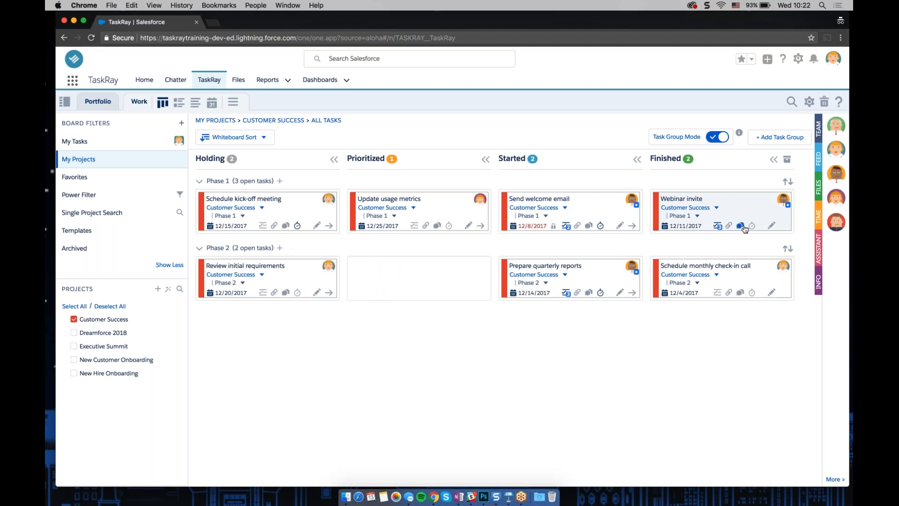
left_click(819, 216)
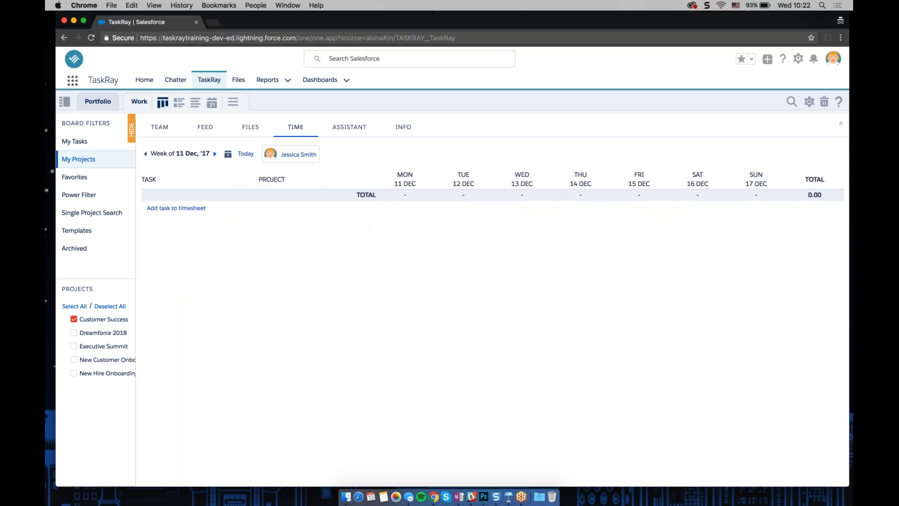
left_click(145, 154)
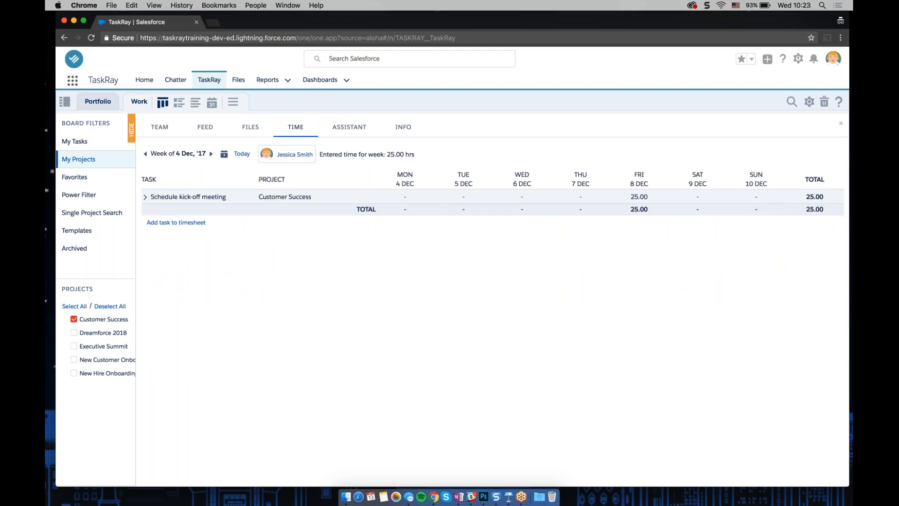
left_click(146, 196)
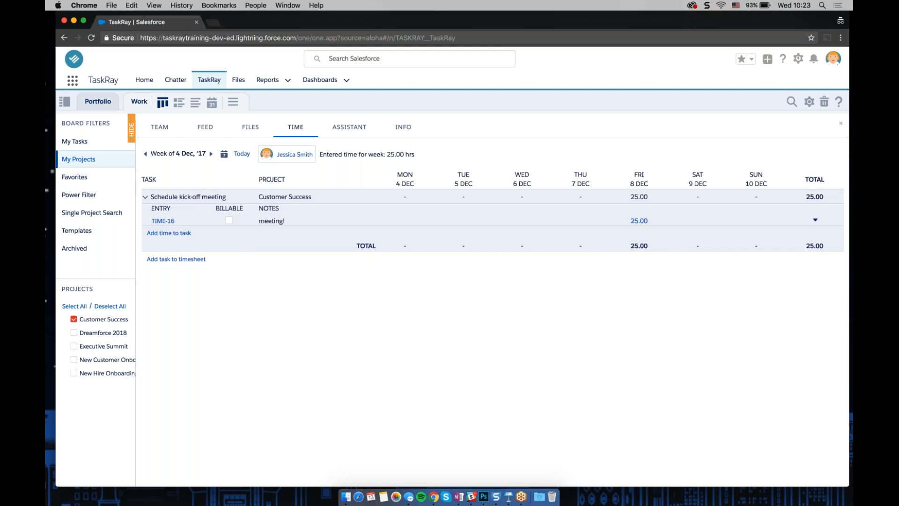
left_click(139, 101)
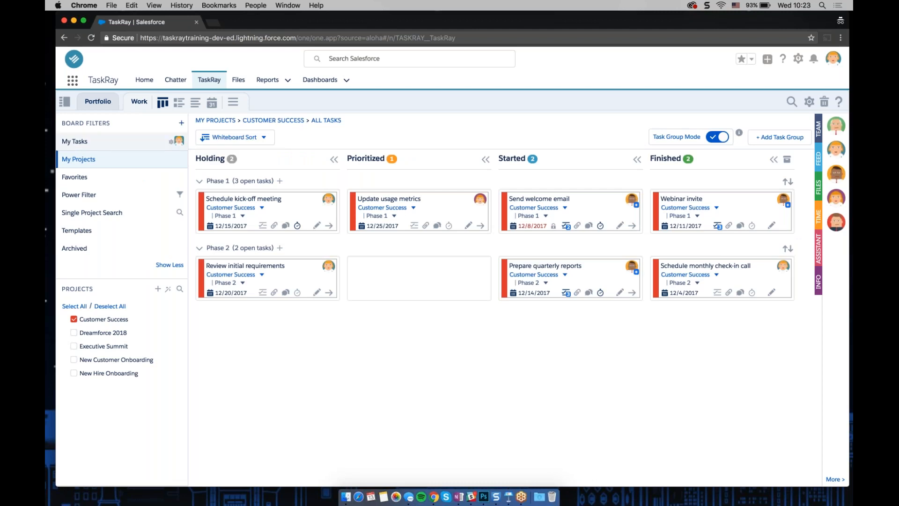
Open the Project Filter setup and load the Acme Projects filter
left_click(181, 122)
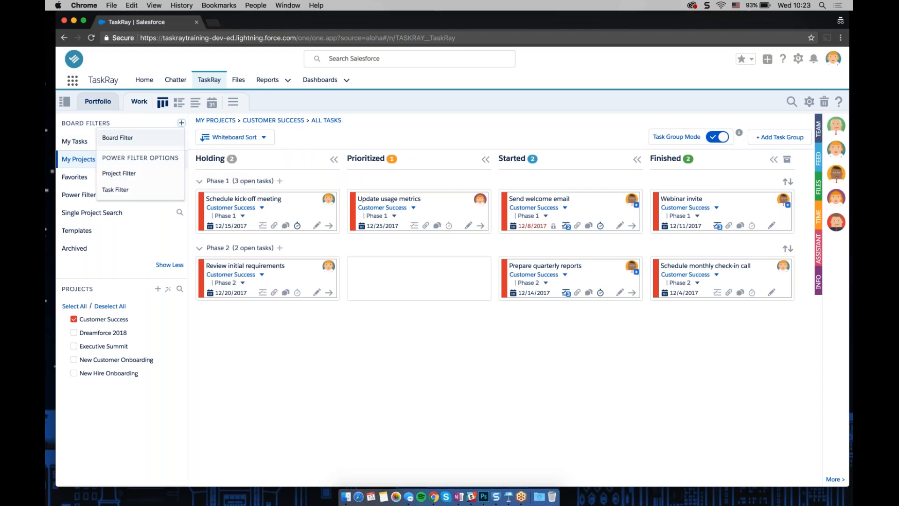
left_click(158, 175)
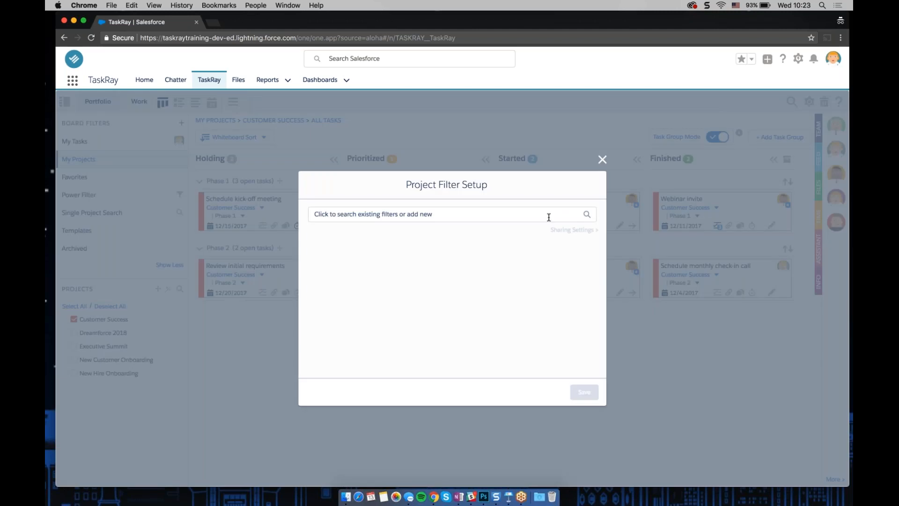
left_click(548, 215)
left_click(361, 329)
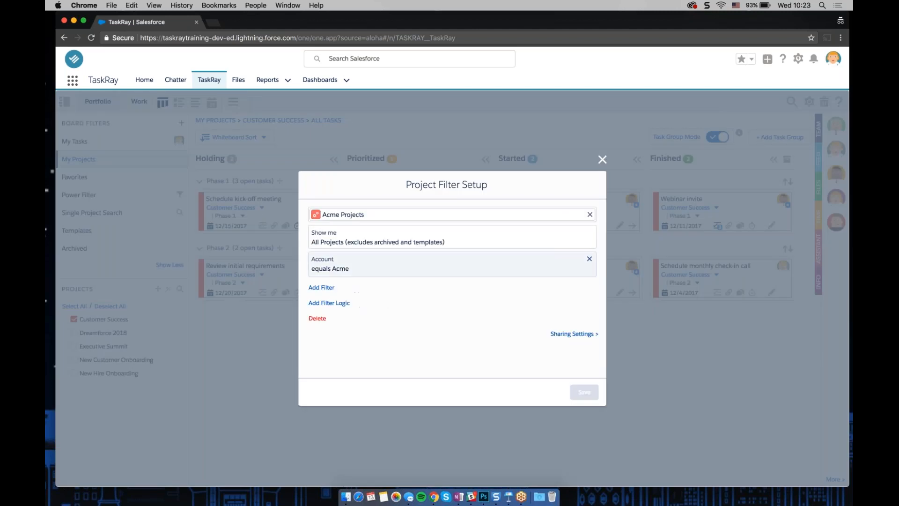
Share the Acme Projects filter with the CEO role in its sharing settings, then close the setup
left_click(574, 333)
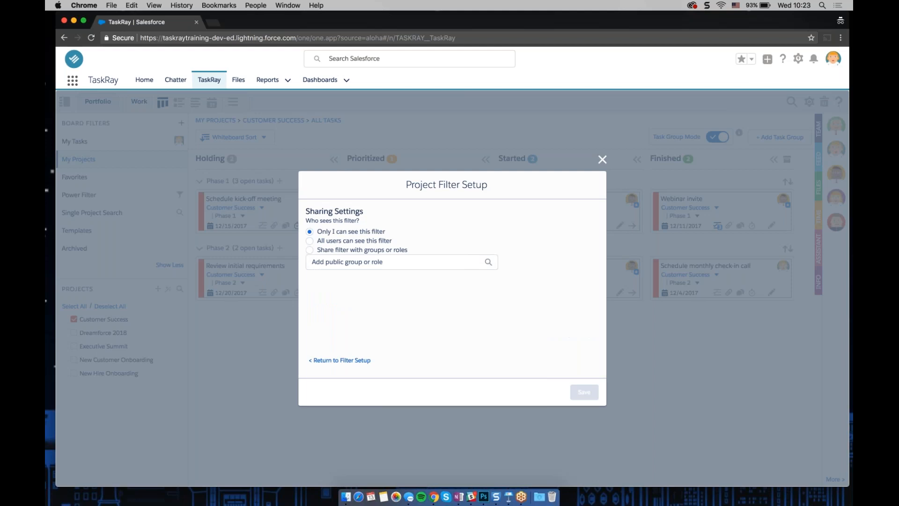
left_click(367, 250)
left_click(330, 265)
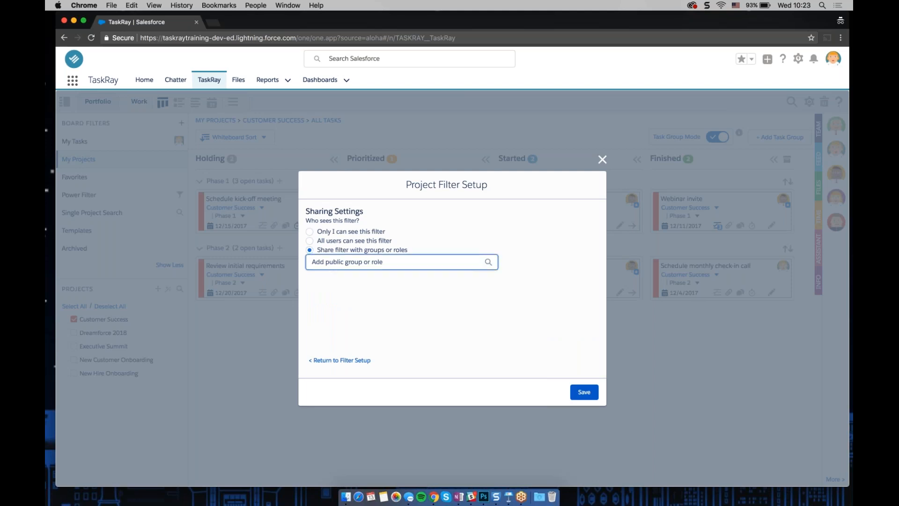
type("CEO")
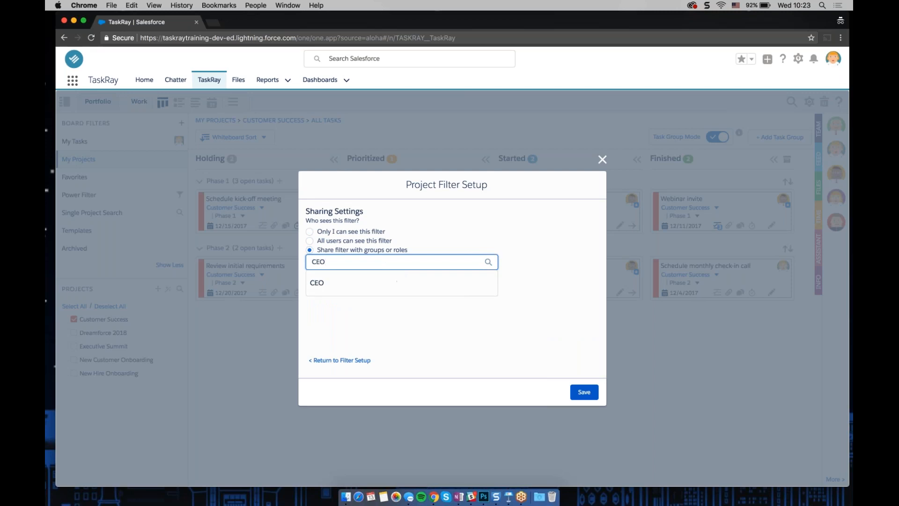
left_click(366, 283)
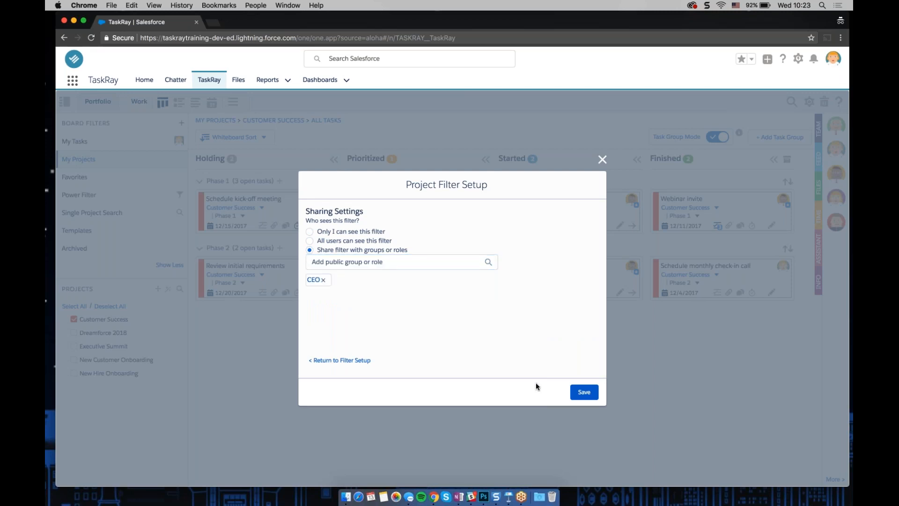
left_click(602, 160)
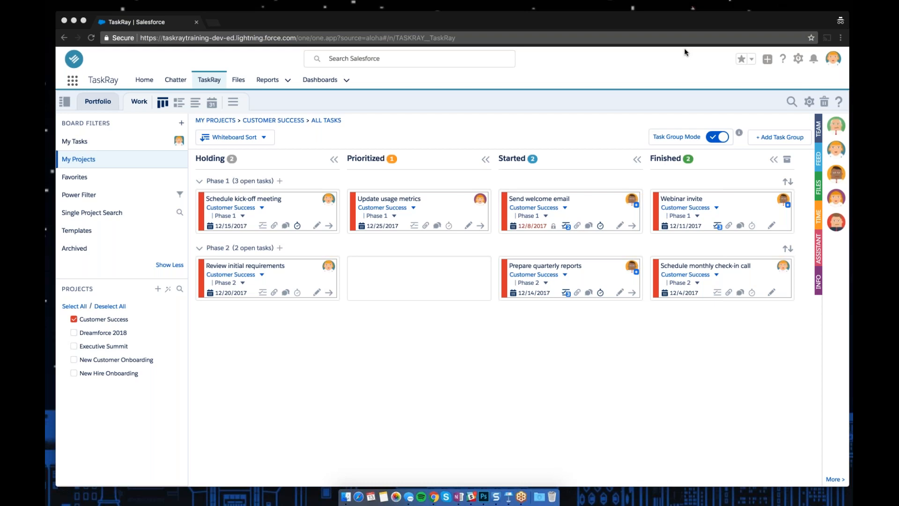
Switch to the Portfolio view, deselect all projects, and open the Customer Success row's actions menu
left_click(91, 101)
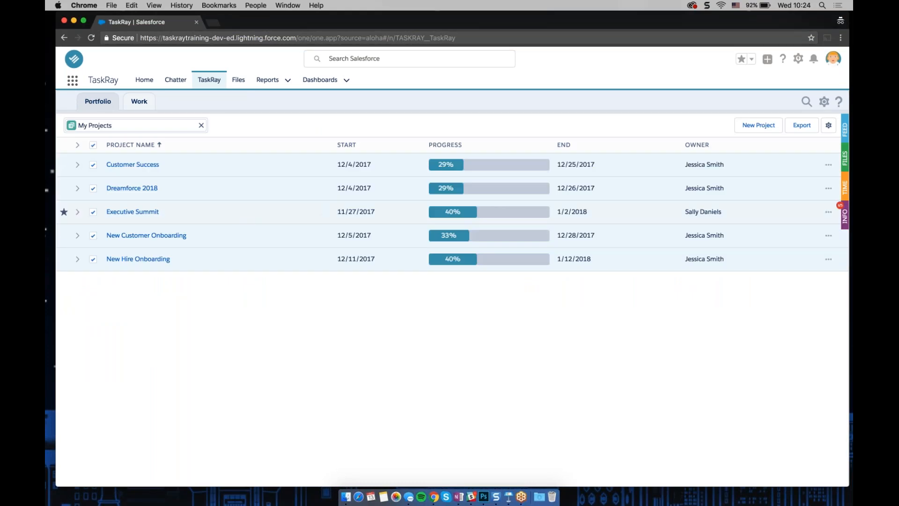
left_click(93, 145)
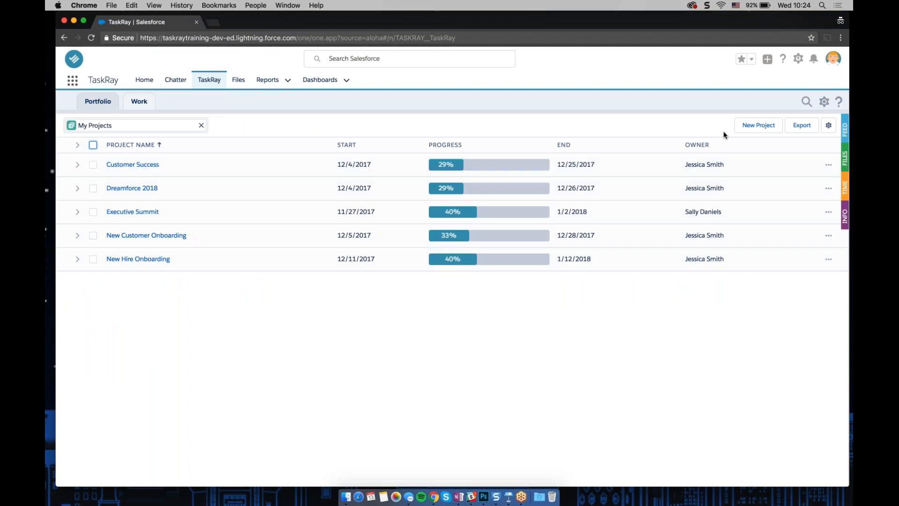
left_click(828, 165)
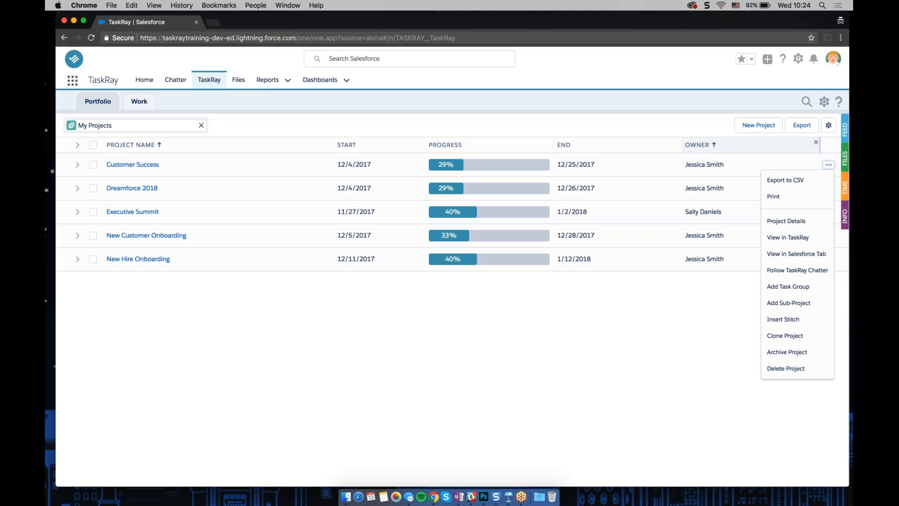
Return to the Work board and open the Customer Success project's actions menu in the projects list
left_click(194, 107)
left_click(139, 101)
left_click(171, 320)
left_click(171, 319)
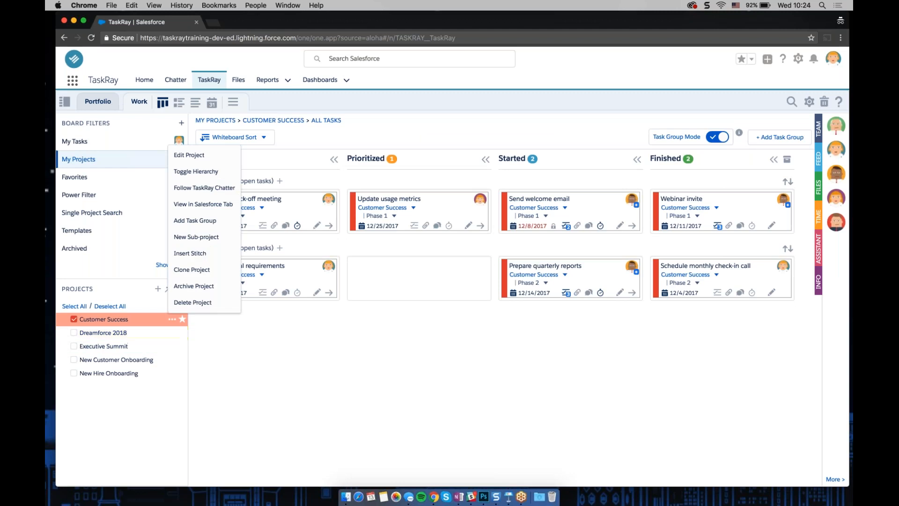
Switch to the Portfolio view, open the Add Sub-Project form for Customer Success, and close it without saving
left_click(87, 102)
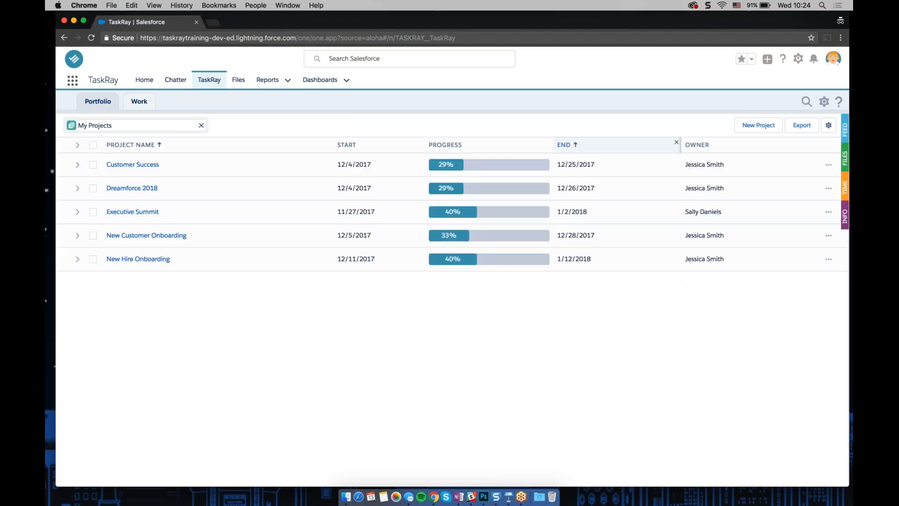
left_click(828, 165)
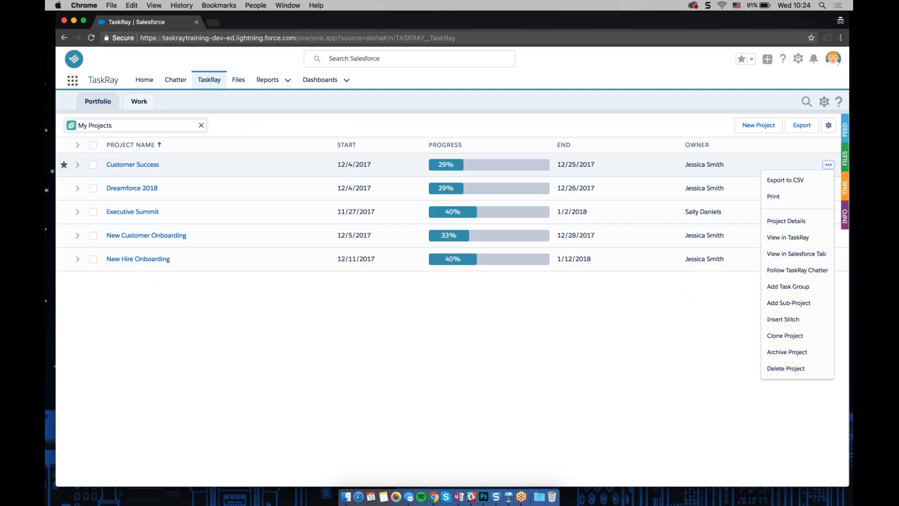
left_click(796, 304)
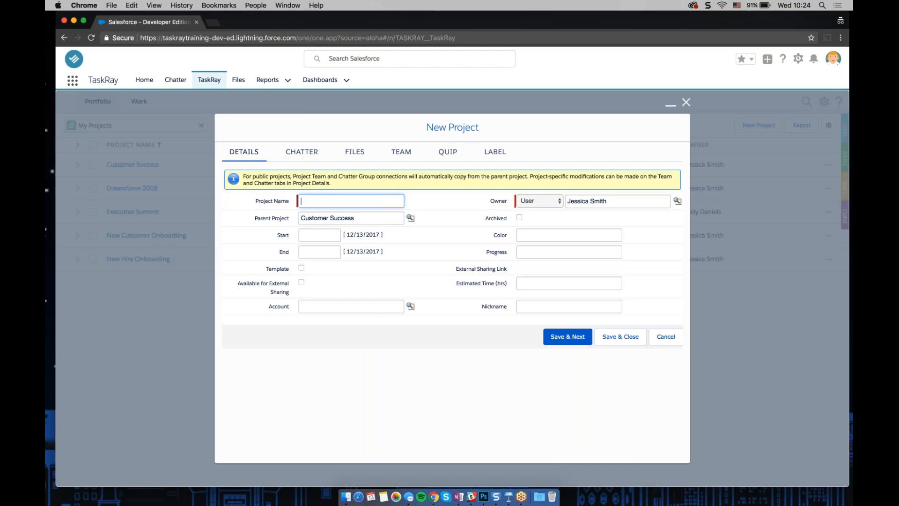
left_click(686, 102)
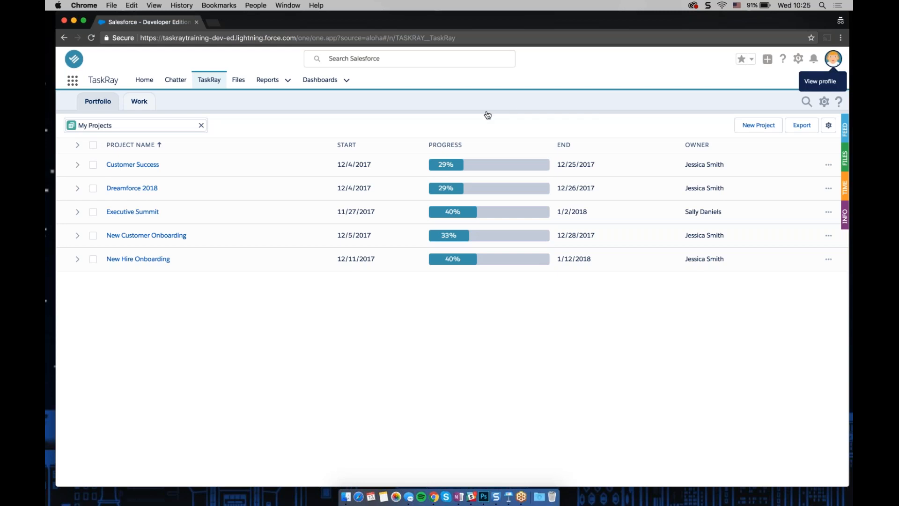
Open Setup in a new tab and find the Lightning App Builder through a Quick Find search for "light"
left_click(798, 59)
left_click(766, 84)
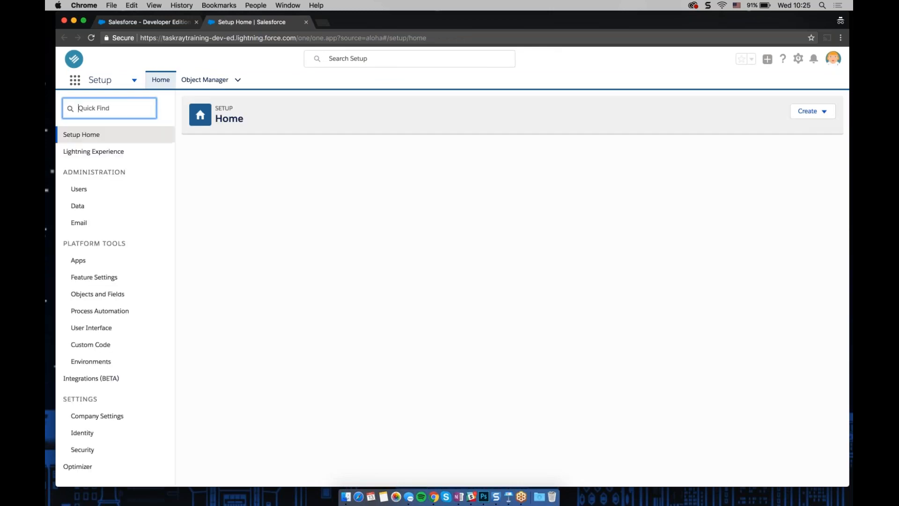
type("light")
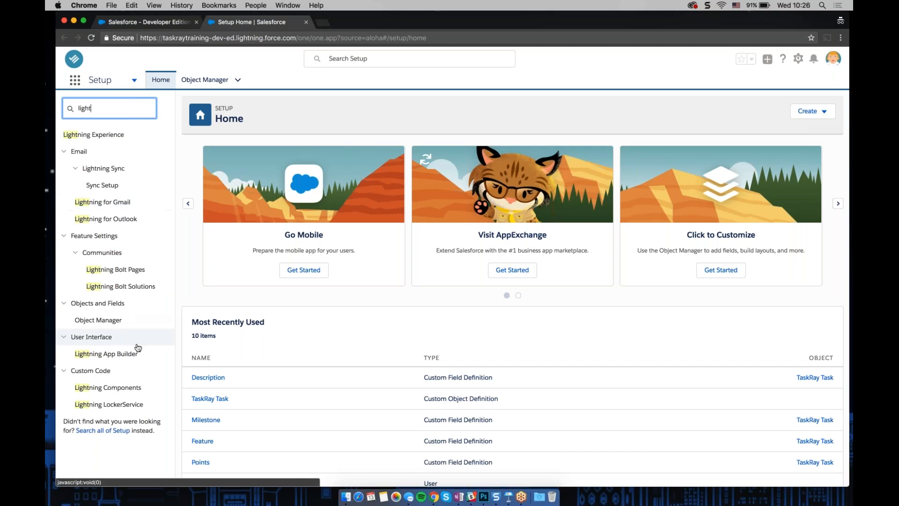
left_click(135, 356)
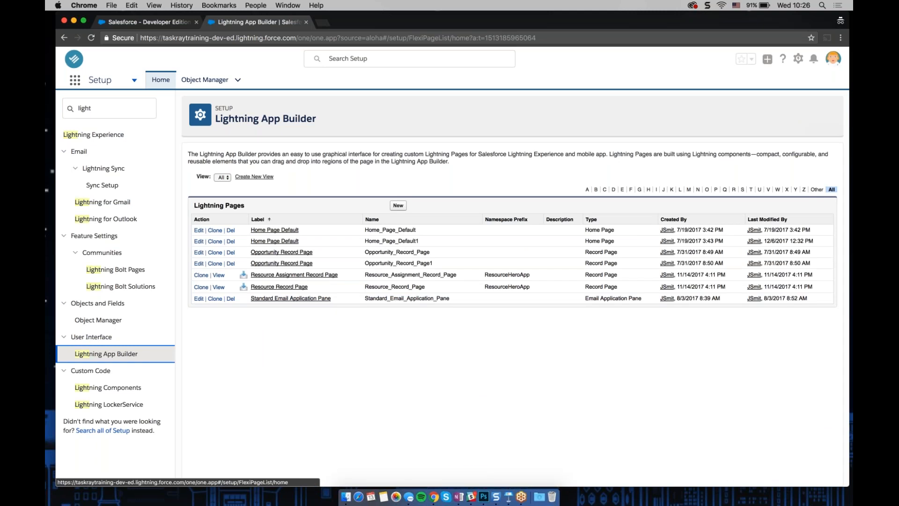
Close the Setup tab, then open the App Launcher from the TaskRay page and close it again
left_click(74, 77)
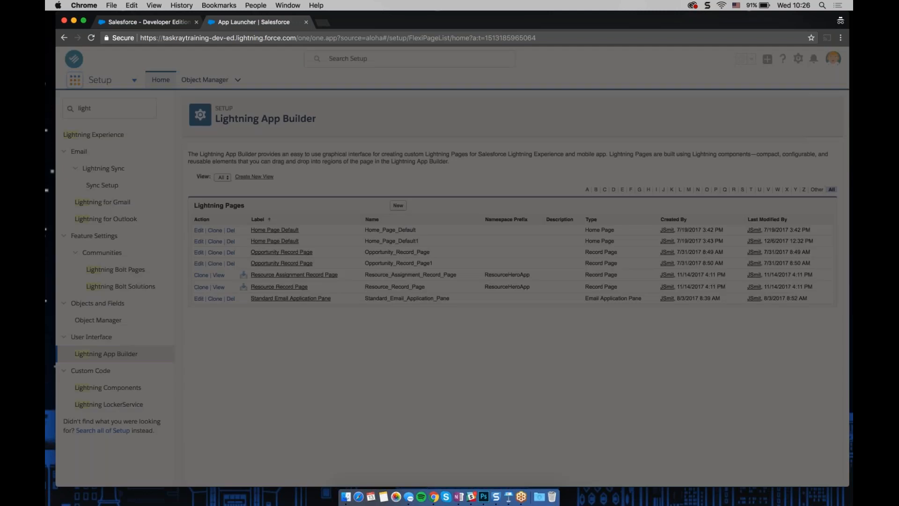
key("super+w")
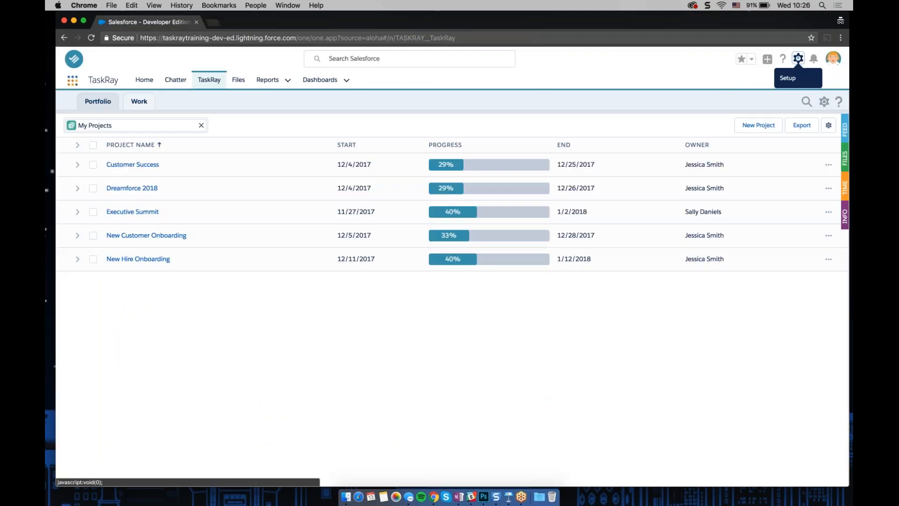
left_click(73, 80)
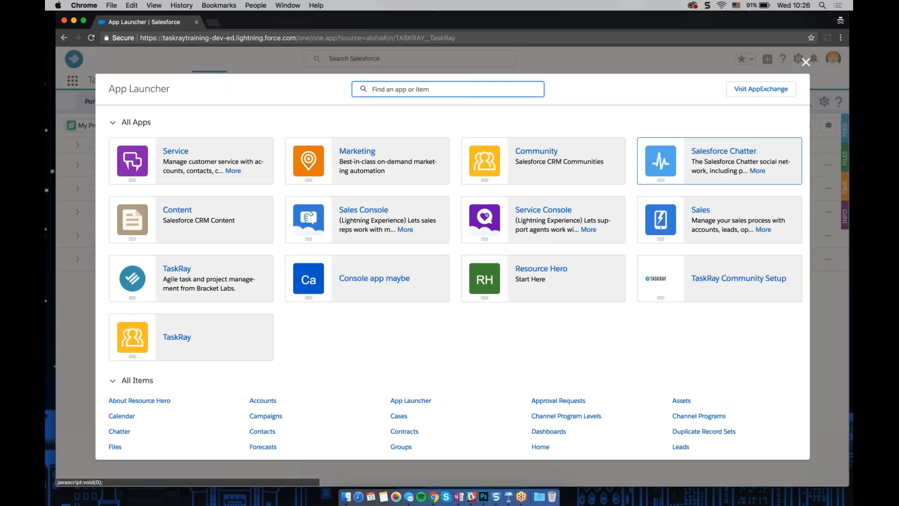
left_click(805, 62)
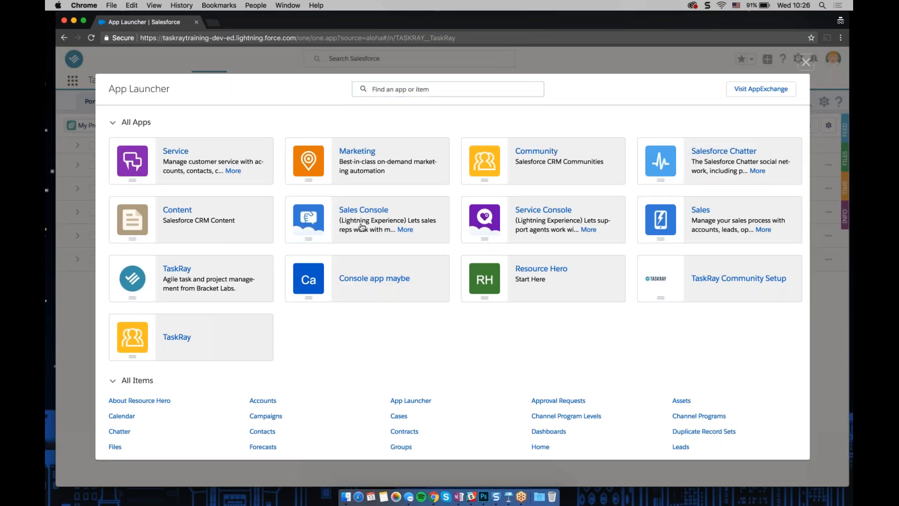